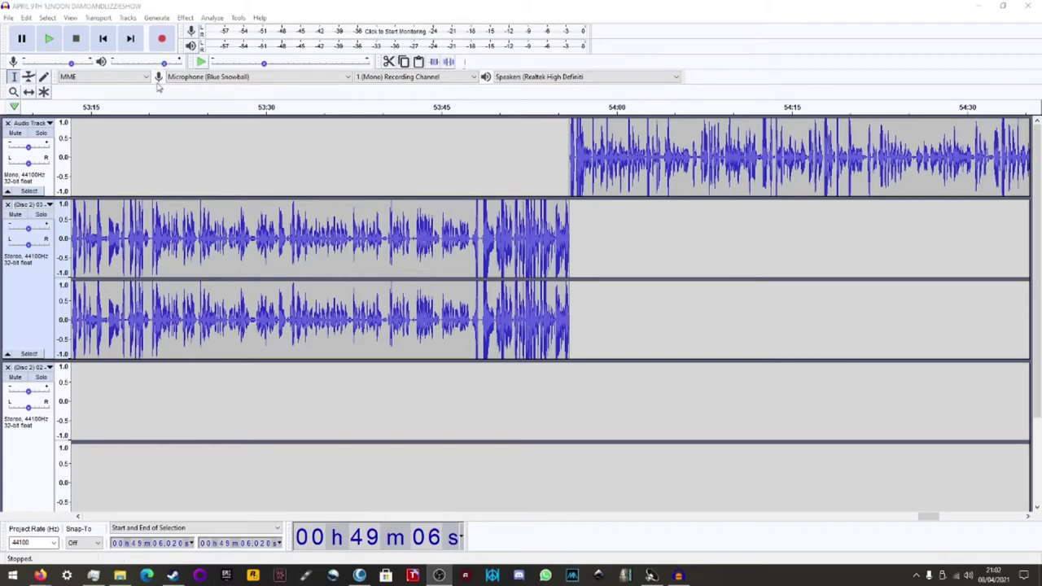
Step: View the program's version and credits information, and close it
left_click(261, 18)
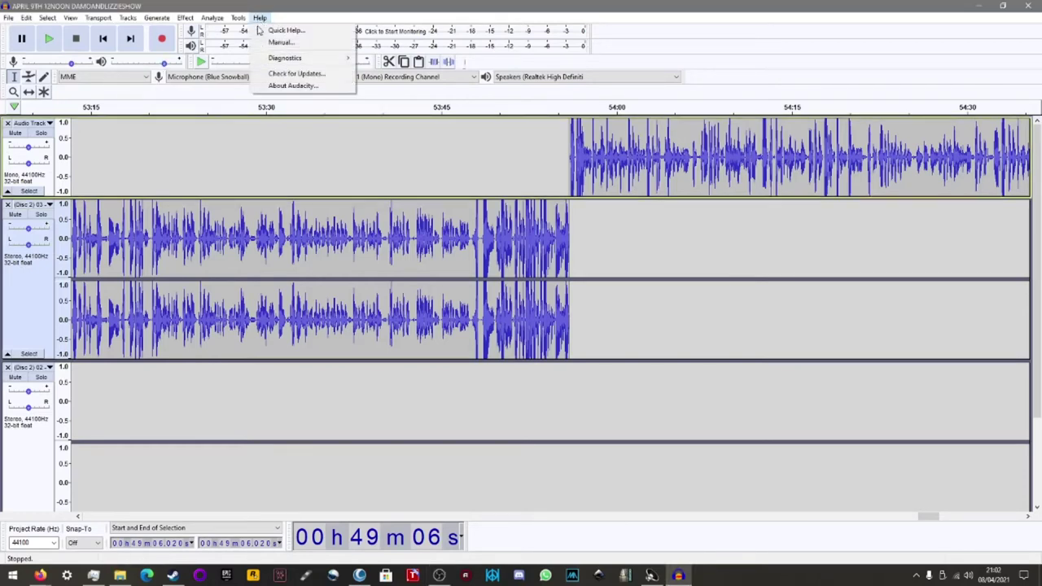
left_click(274, 88)
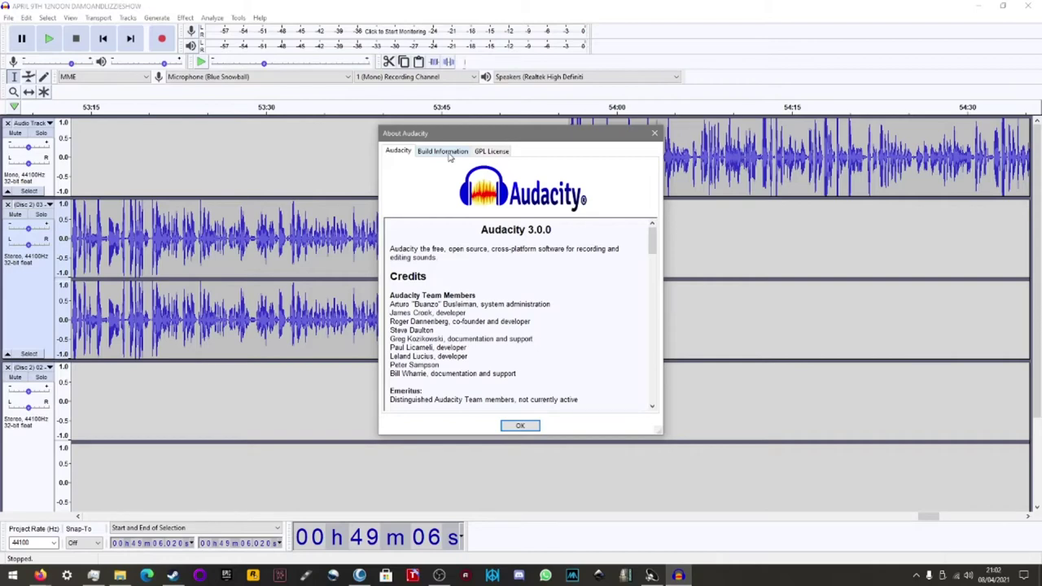
left_click(655, 130)
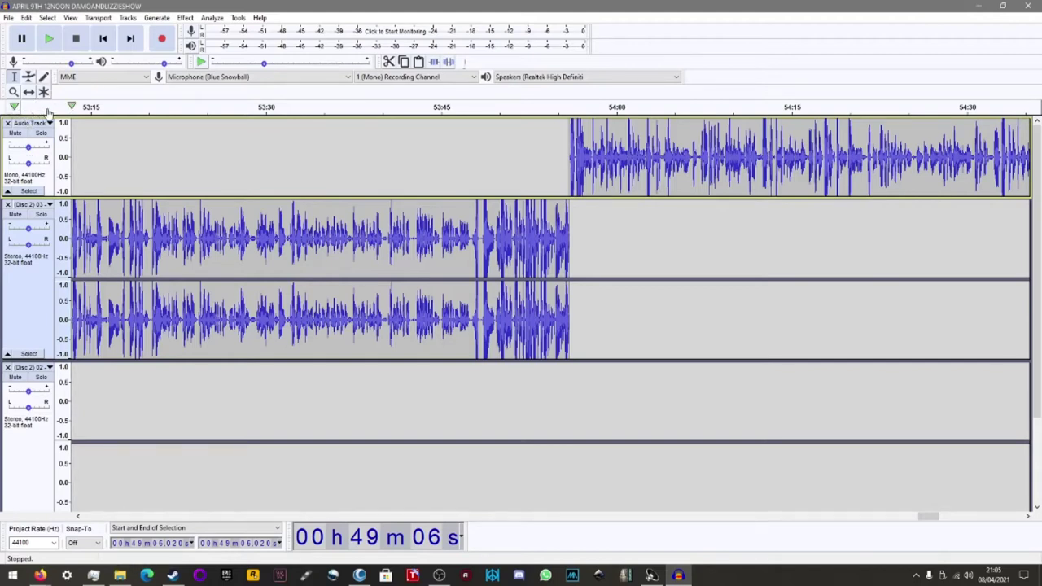
Step: Examine the clip layout of the voice and music tracks across the whole project timeline
scroll(103, 174, "down", 2)
scroll(102, 171, "up", 2)
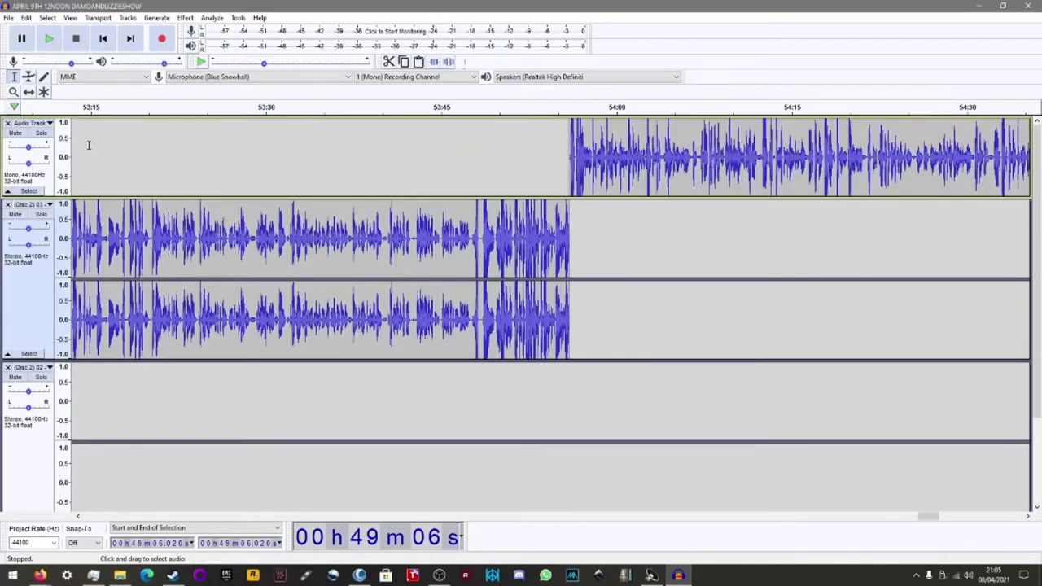
left_click(13, 92)
right_click(130, 179)
right_click(130, 179)
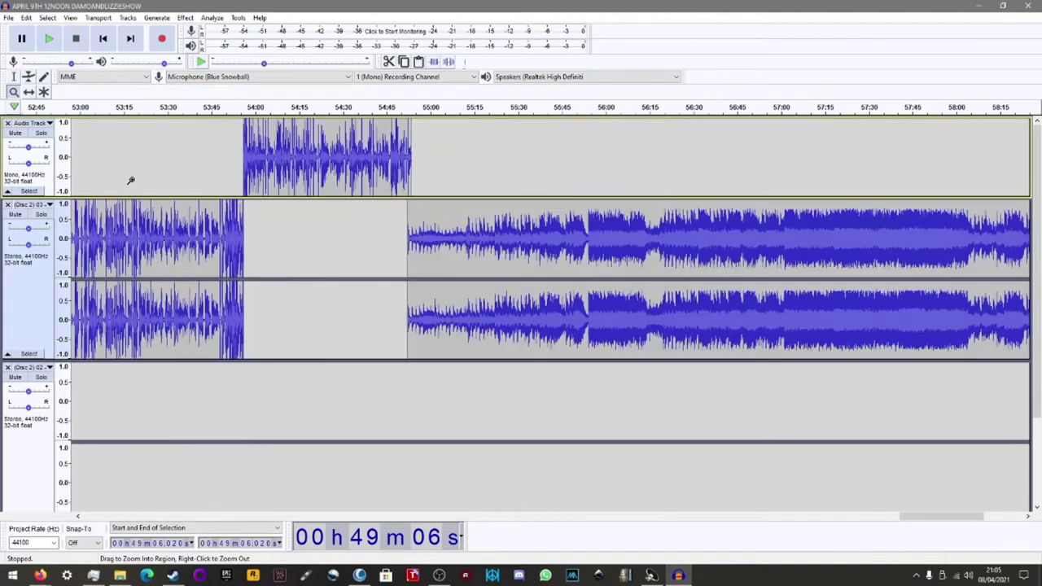
right_click(131, 179)
right_click(128, 180)
right_click(128, 180)
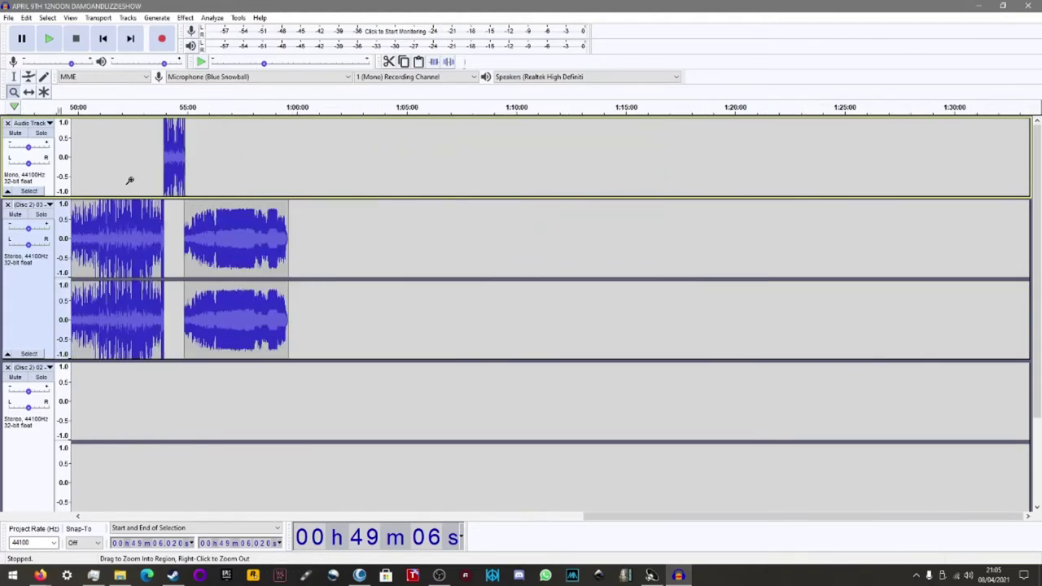
left_click(107, 144)
left_click(105, 144)
left_click(105, 144)
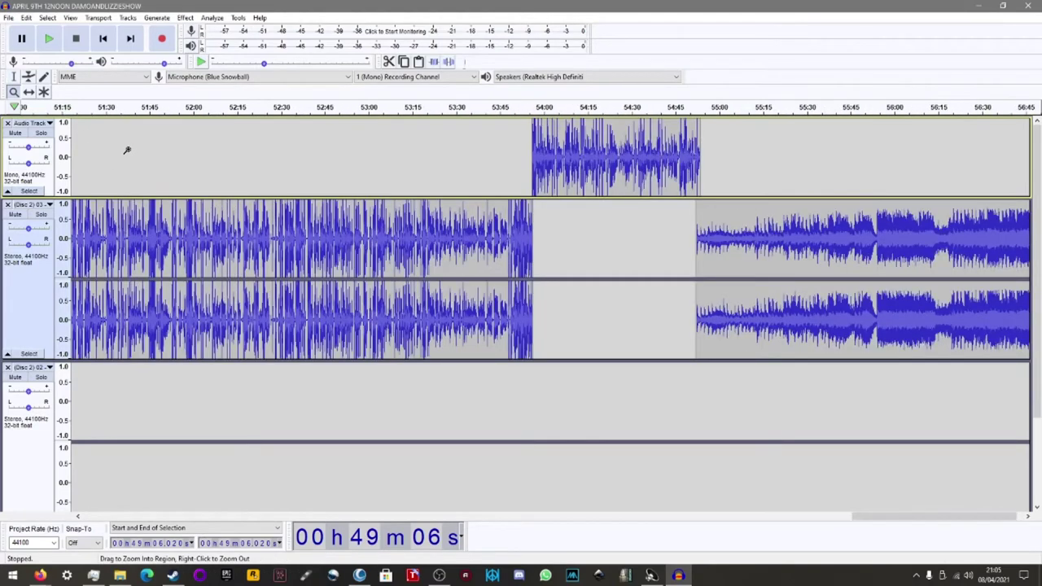
right_click(127, 150)
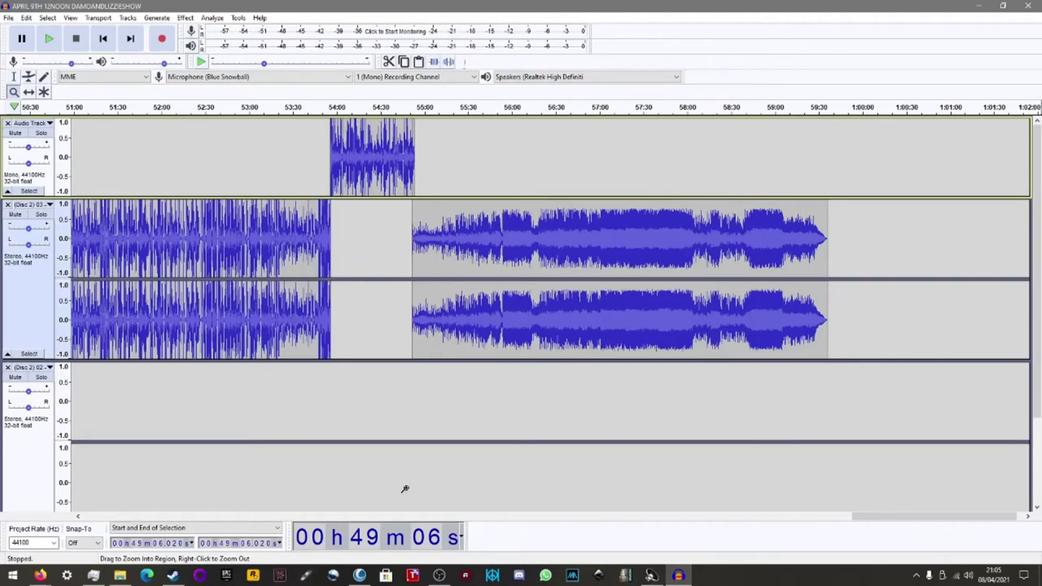
left_click_drag(958, 521, 232, 521)
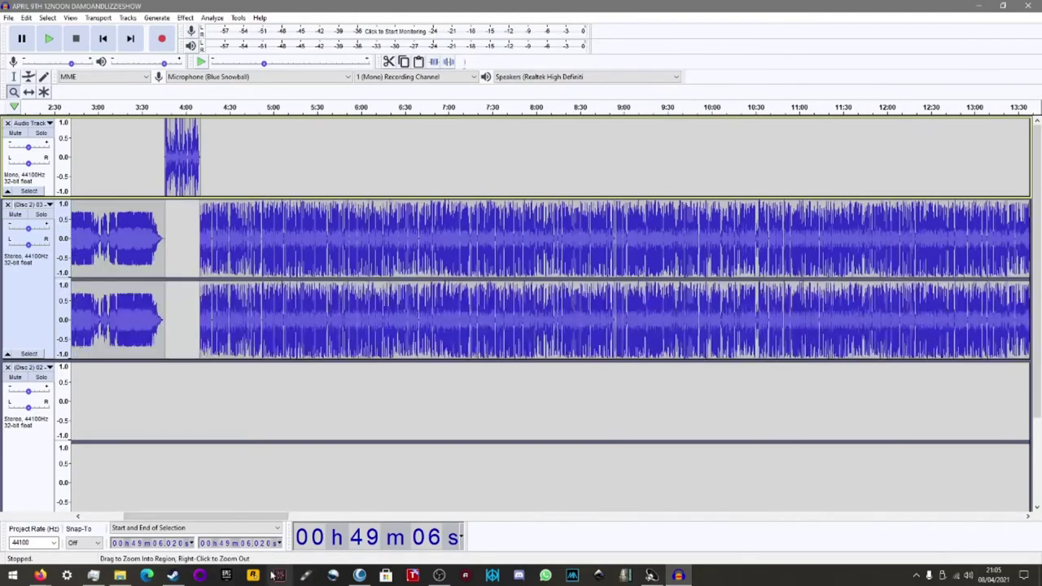
right_click(332, 188)
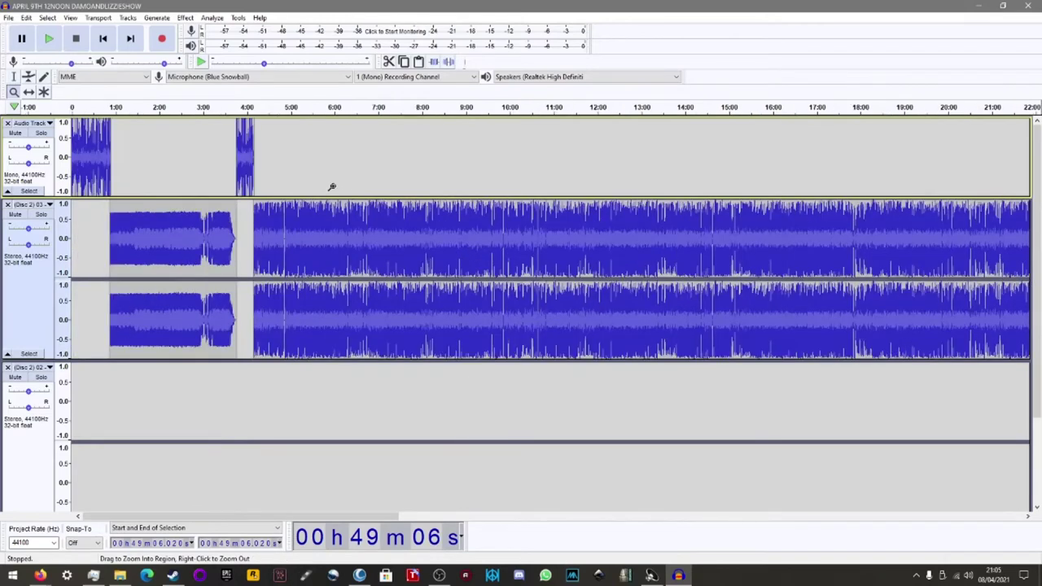
right_click(333, 187)
right_click(333, 187)
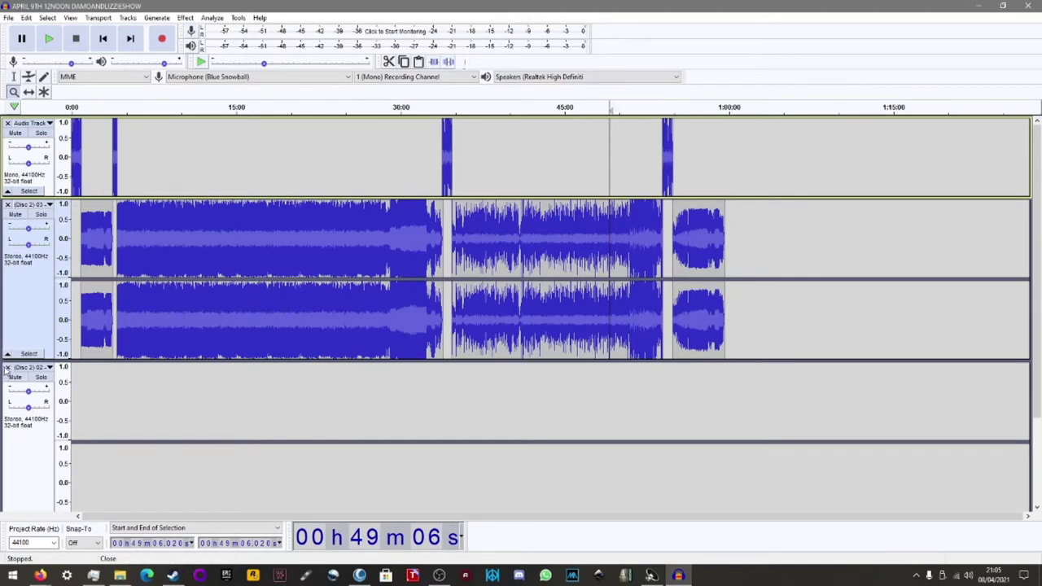
Step: Remove the unused stereo track "(Disc 2) 02" and the empty mono audio track beneath it
left_click(8, 368)
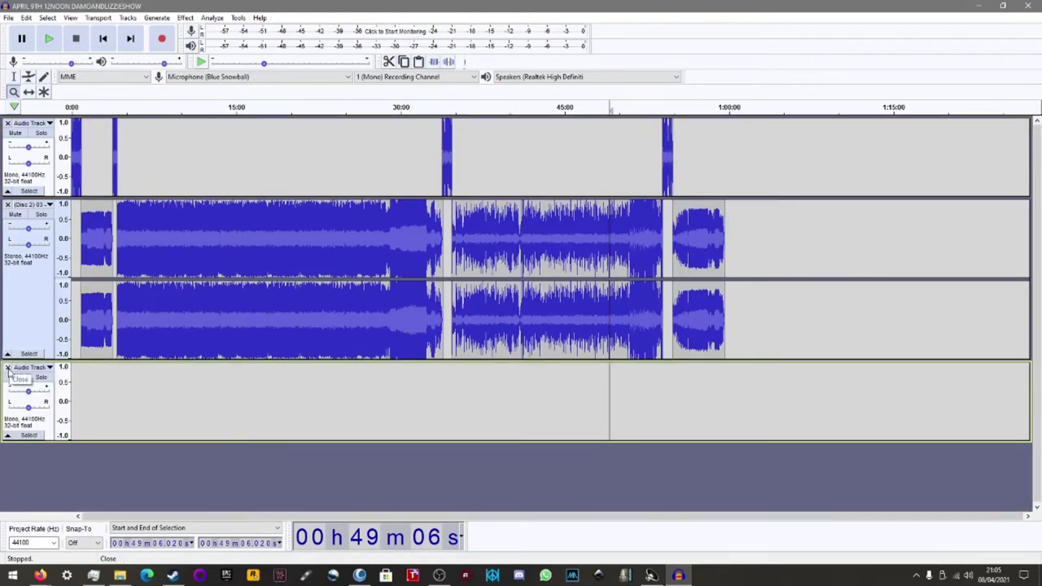
left_click(7, 369)
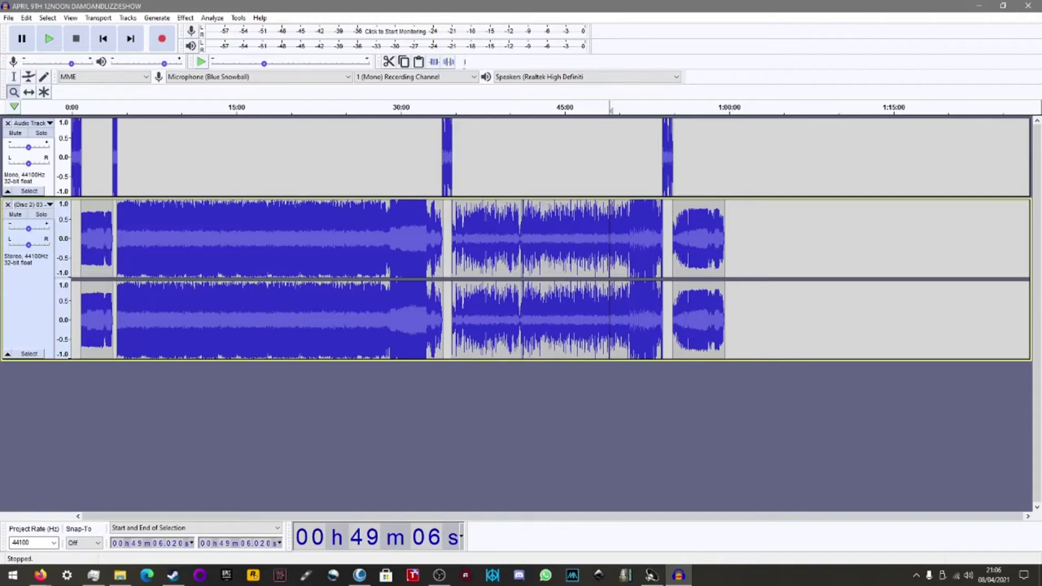
Step: View the page setup options for paper, orientation and margins, and close them
left_click(8, 18)
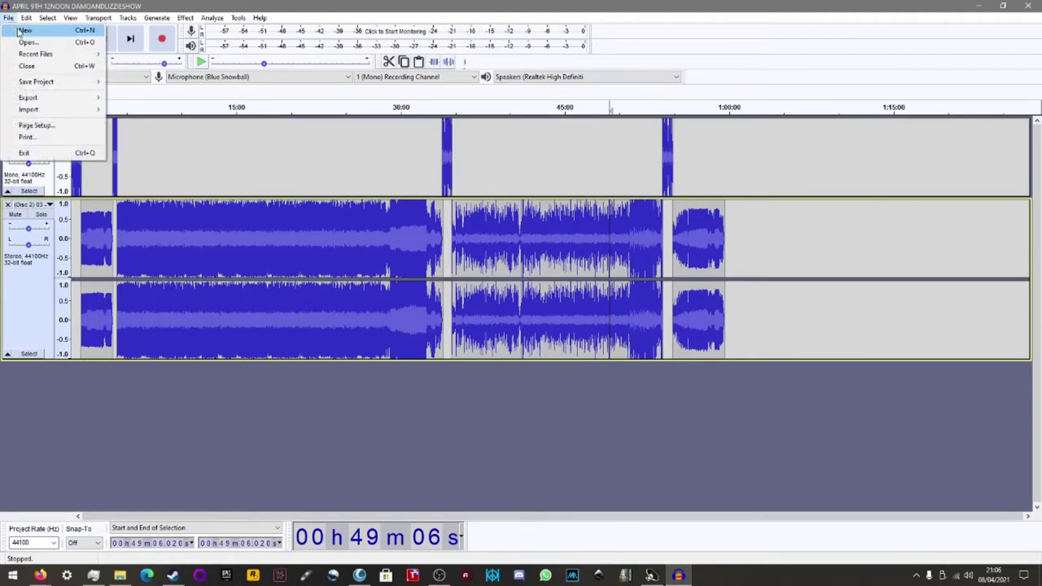
mouse_move(26, 99)
mouse_move(27, 61)
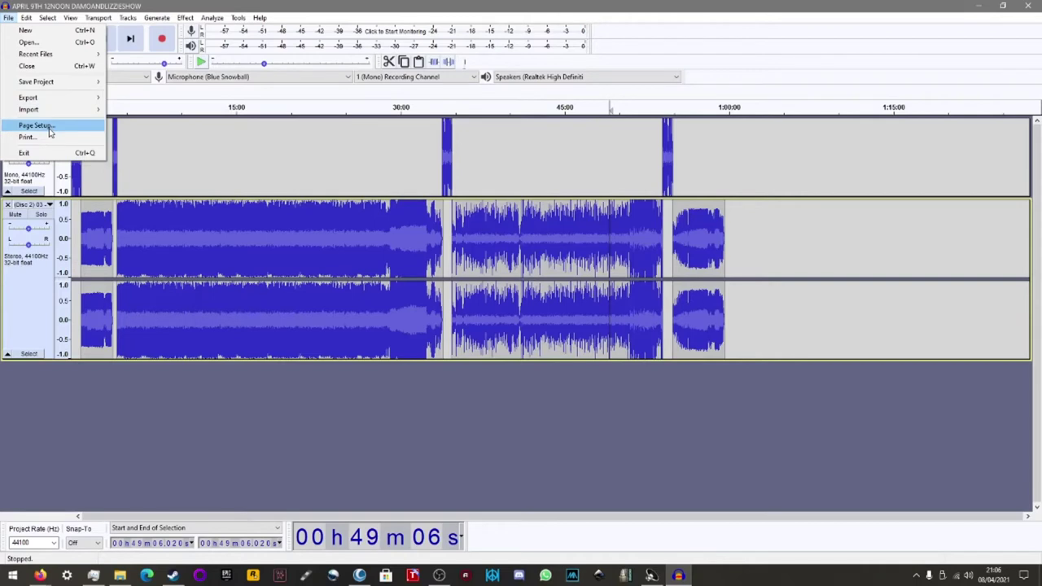
left_click(37, 125)
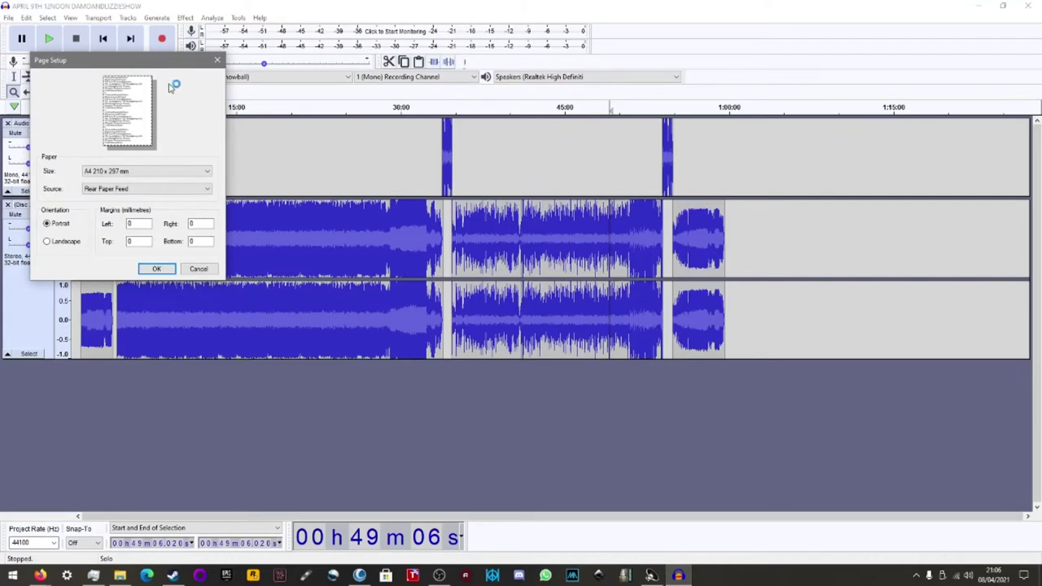
left_click(216, 60)
Step: Look through the editing commands, view the project's metadata tags, and close the tag editor
left_click(9, 18)
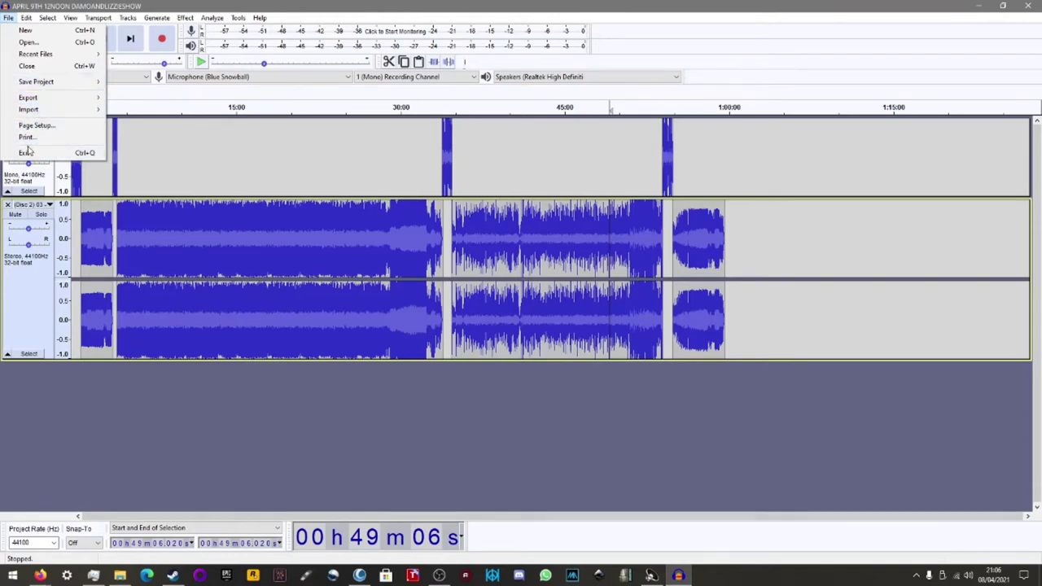
mouse_move(28, 20)
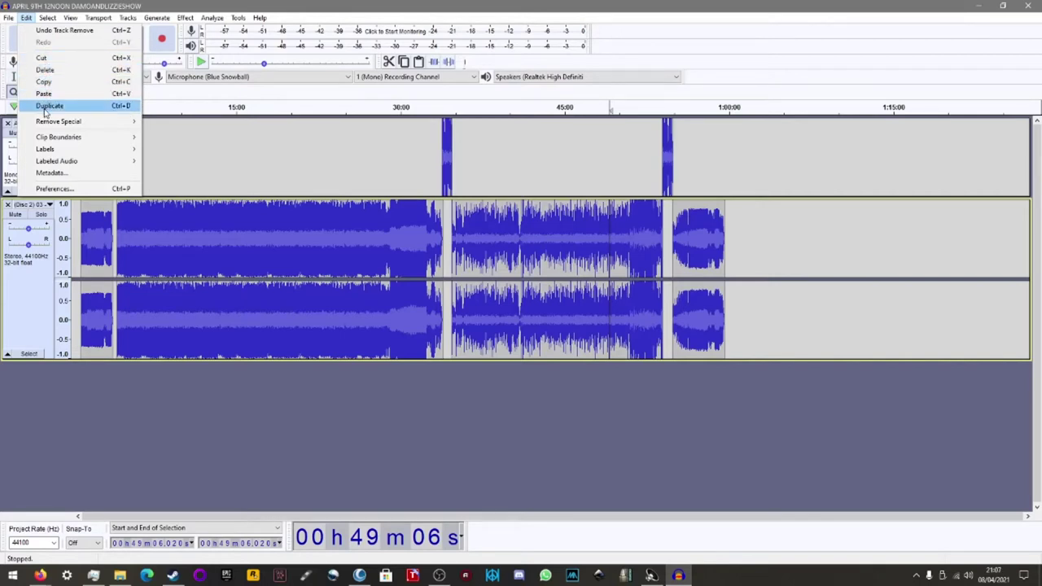
mouse_move(48, 125)
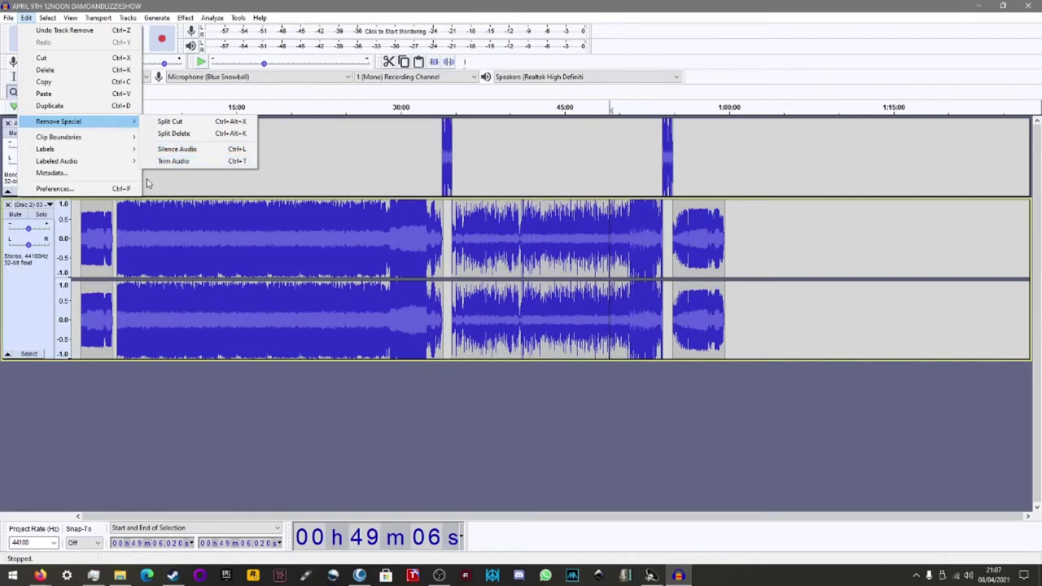
mouse_move(87, 140)
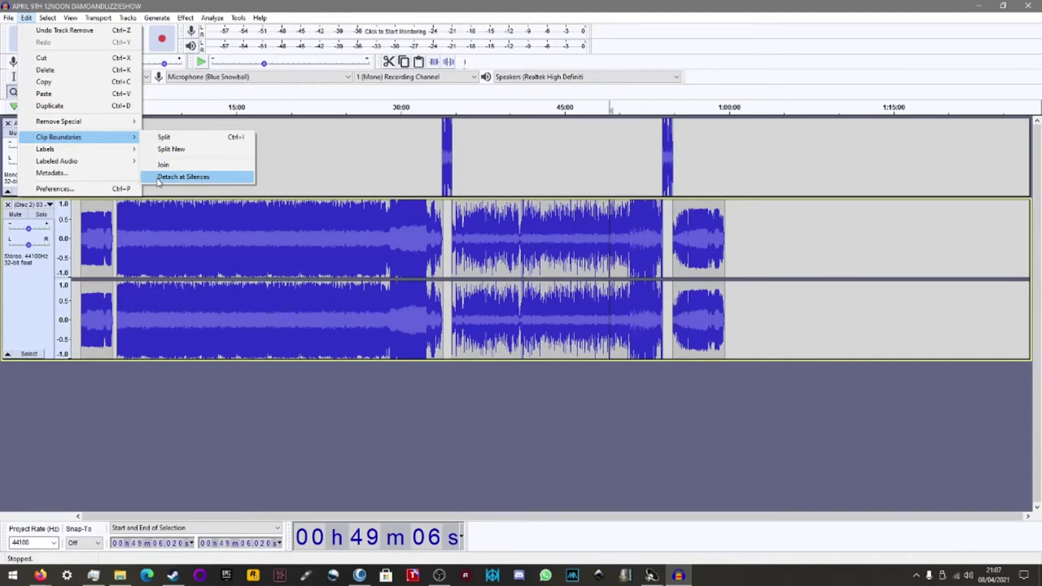
mouse_move(61, 154)
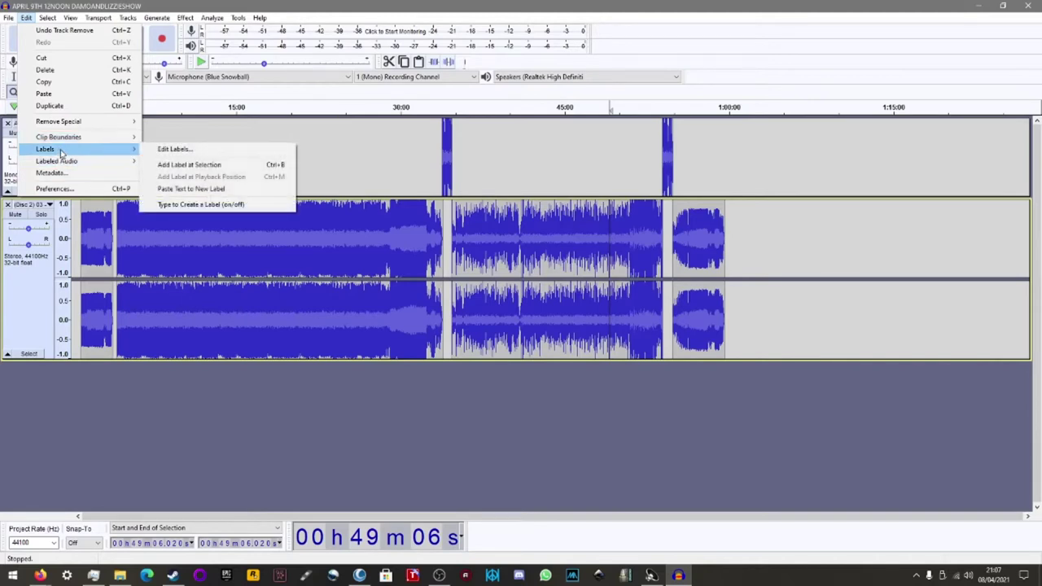
mouse_move(100, 164)
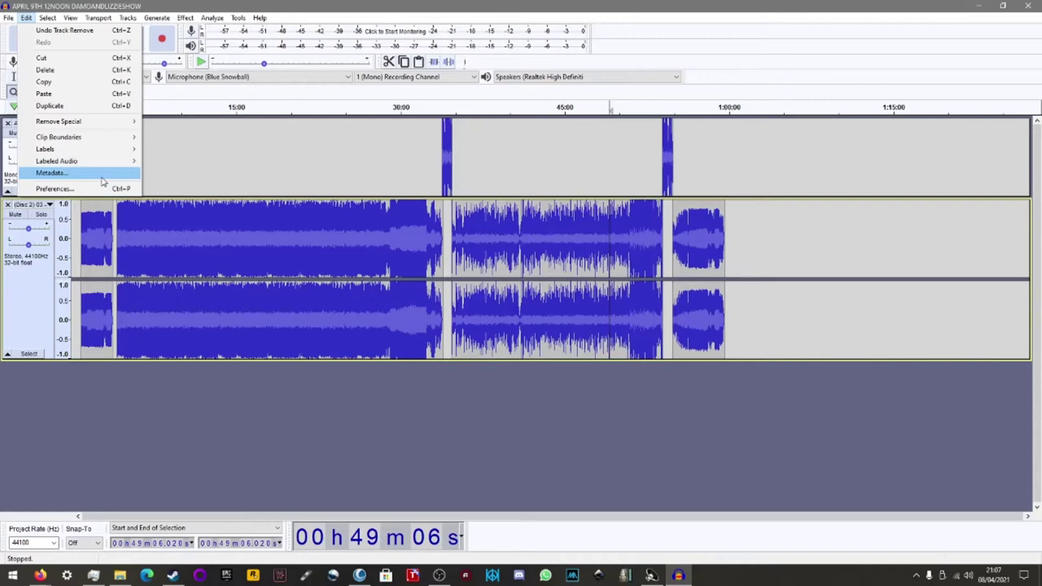
left_click(103, 178)
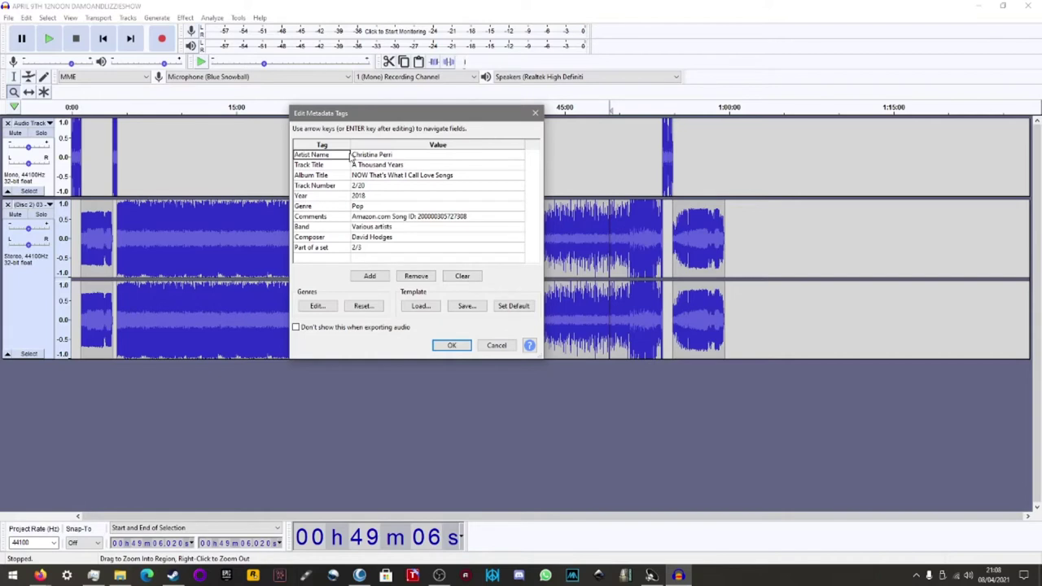
left_click(486, 346)
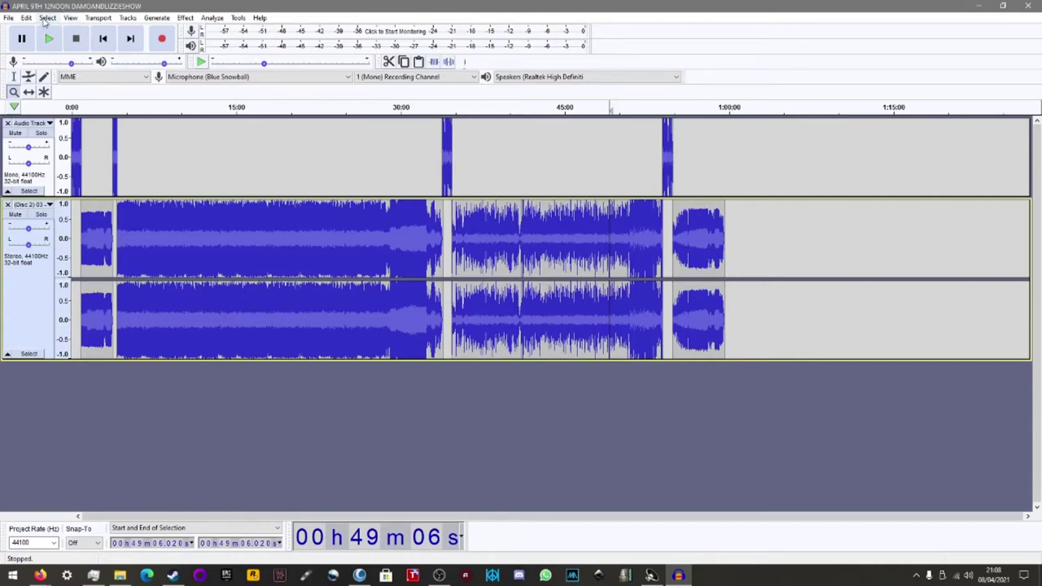
left_click(46, 18)
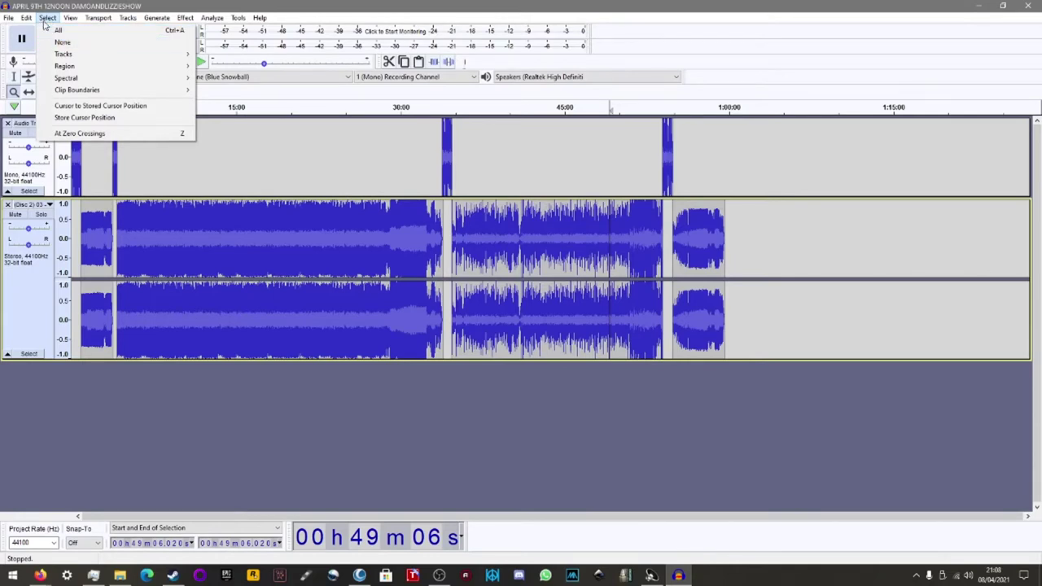
mouse_move(70, 20)
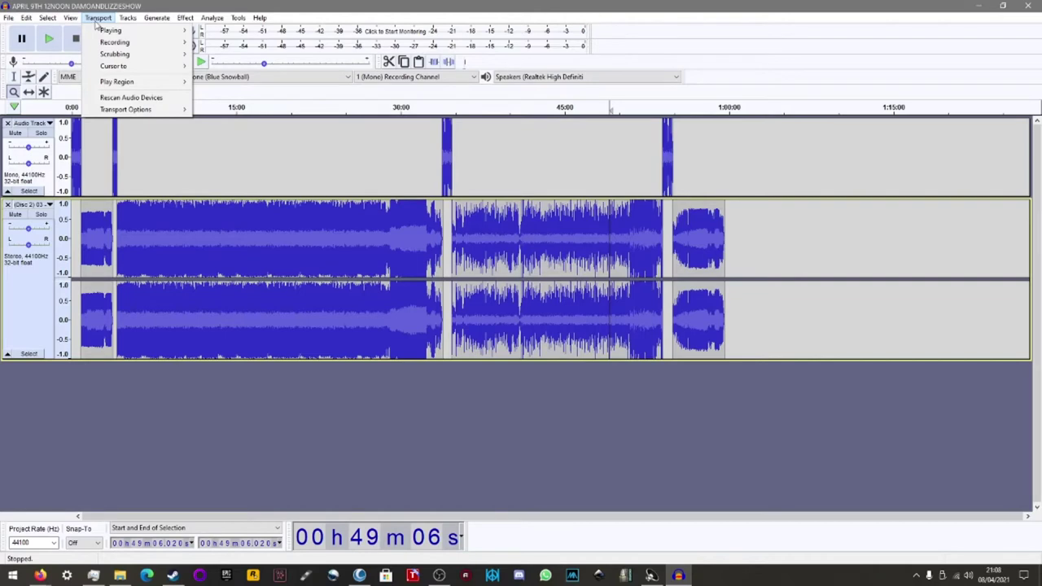
mouse_move(128, 20)
mouse_move(164, 19)
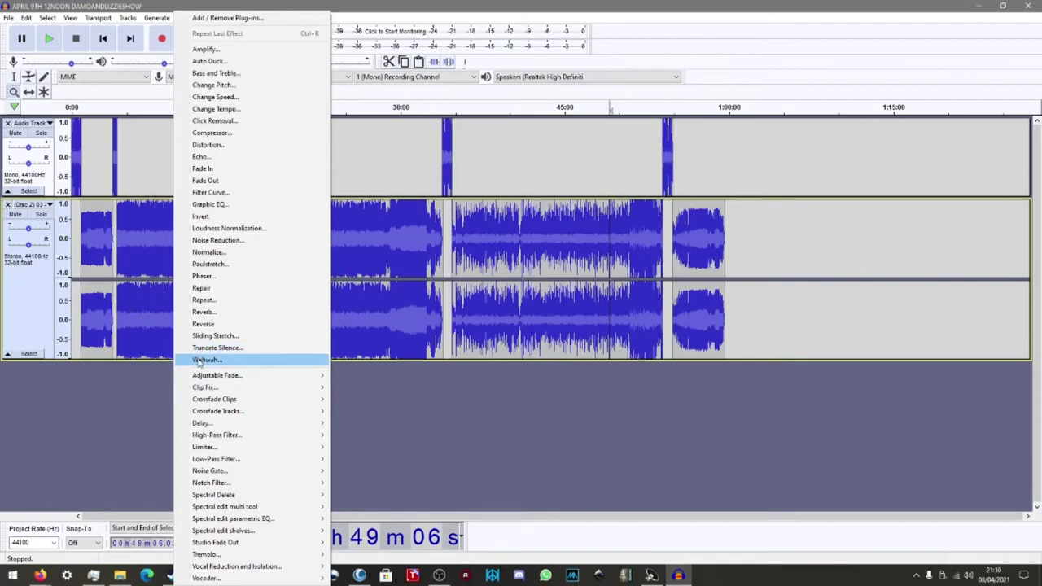
mouse_move(199, 376)
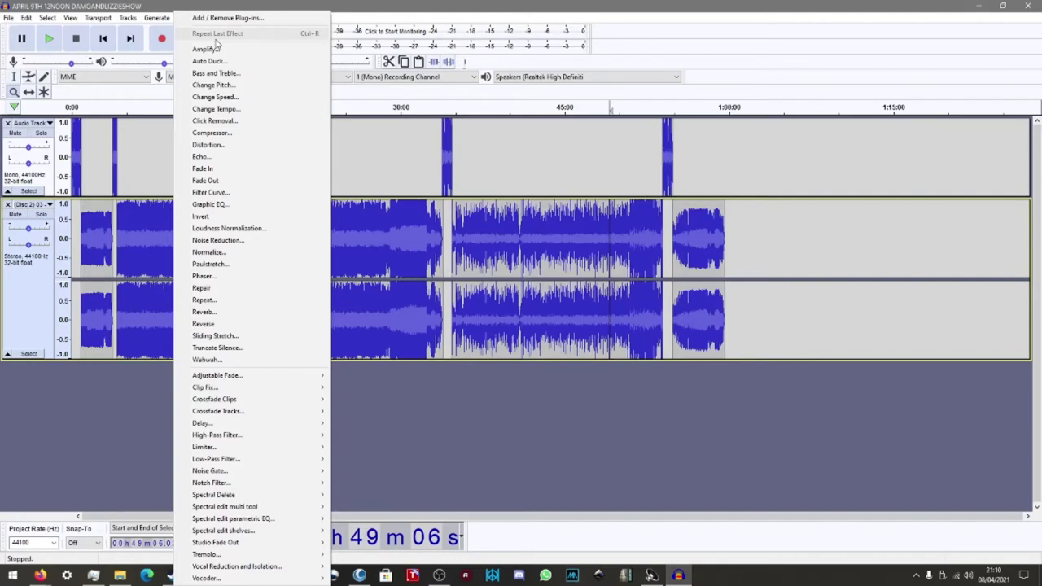
left_click(352, 5)
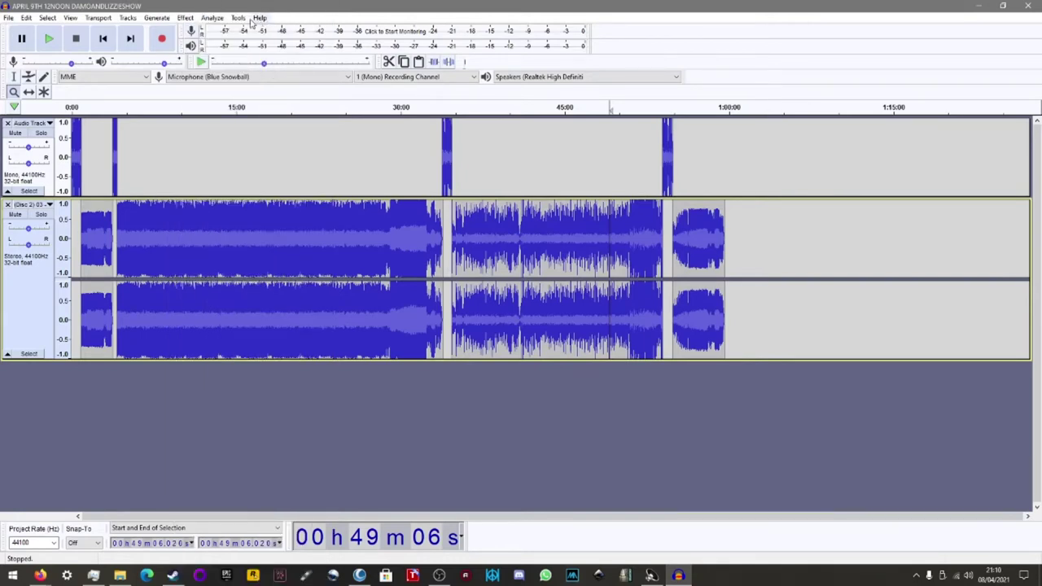
left_click(211, 18)
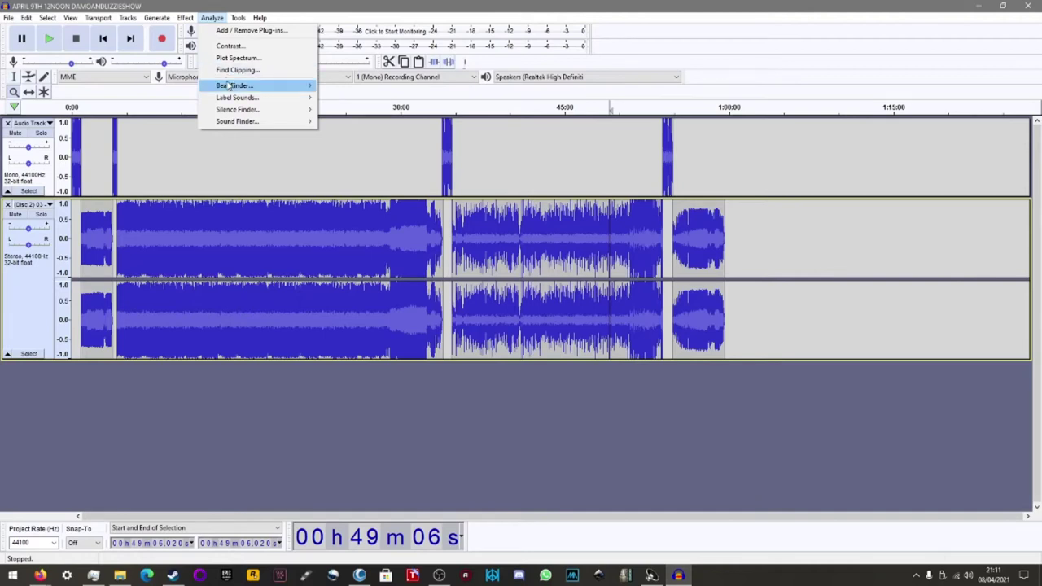
mouse_move(231, 88)
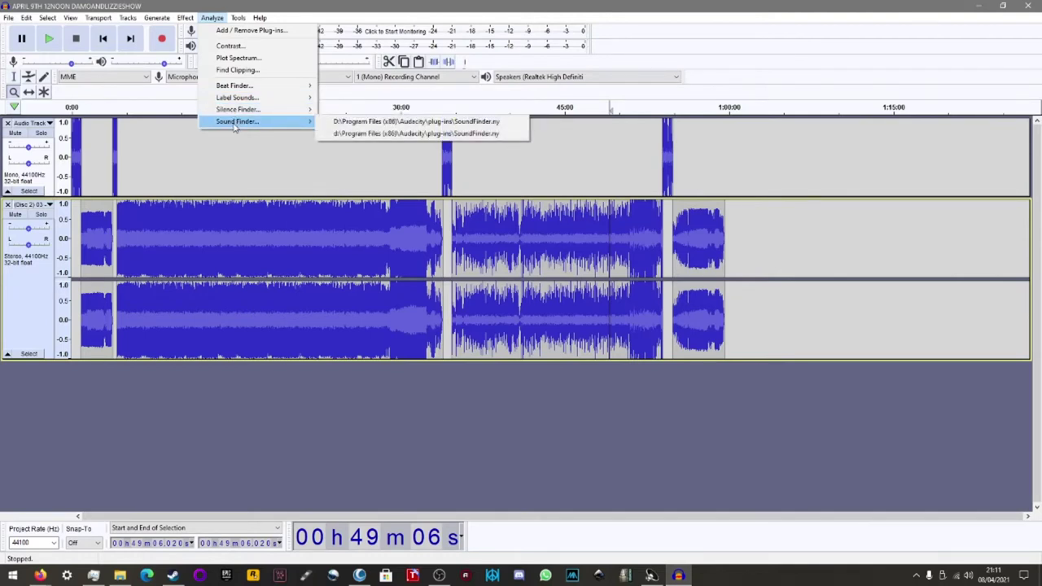
mouse_move(245, 20)
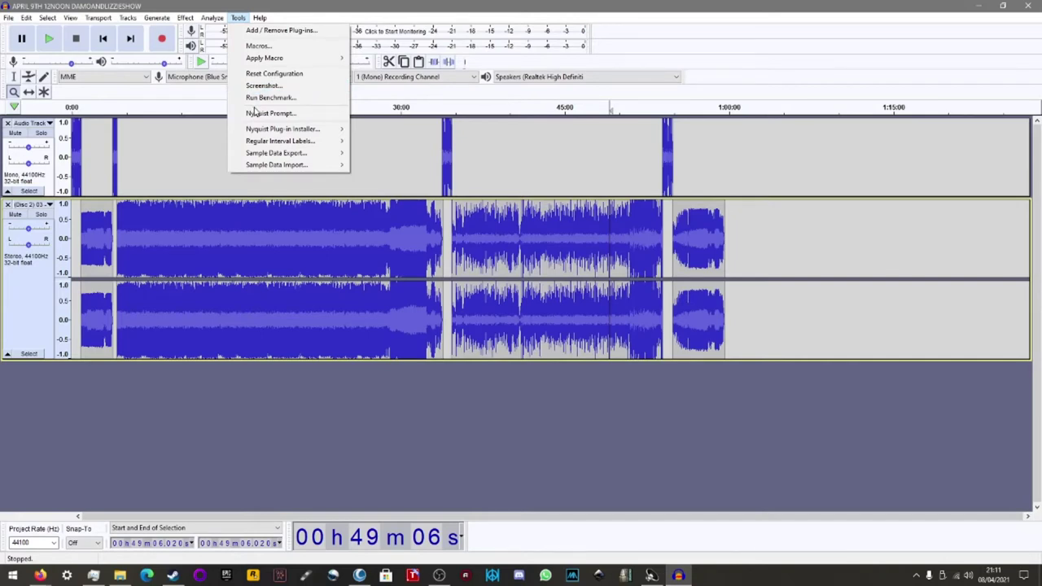
mouse_move(265, 18)
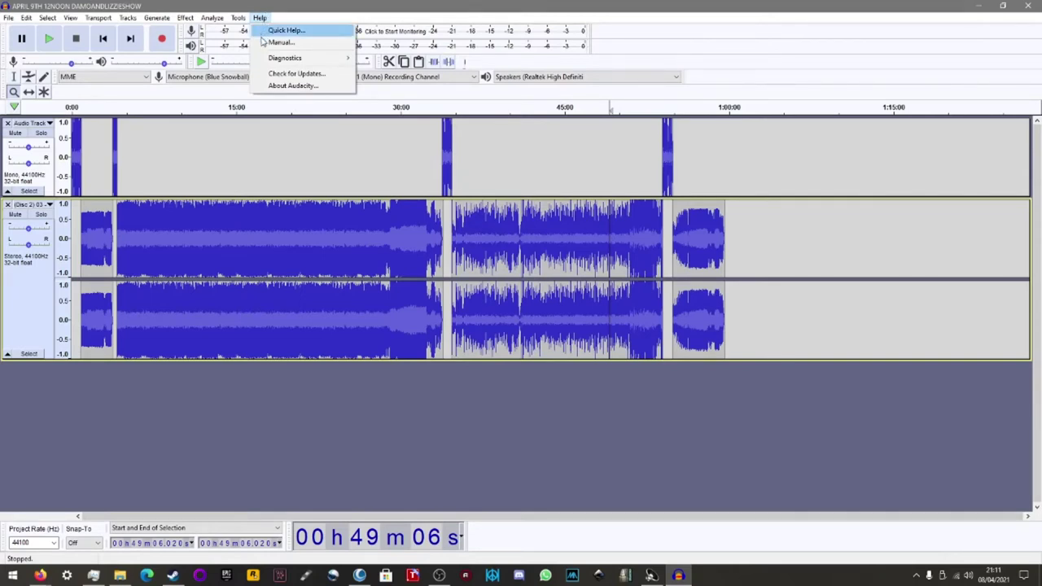
mouse_move(265, 60)
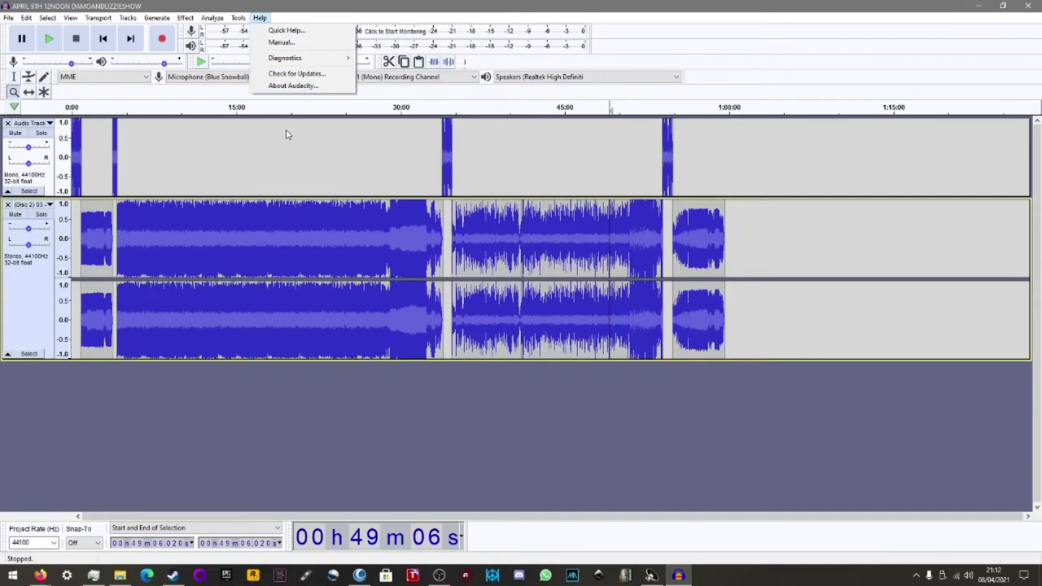
left_click(409, 101)
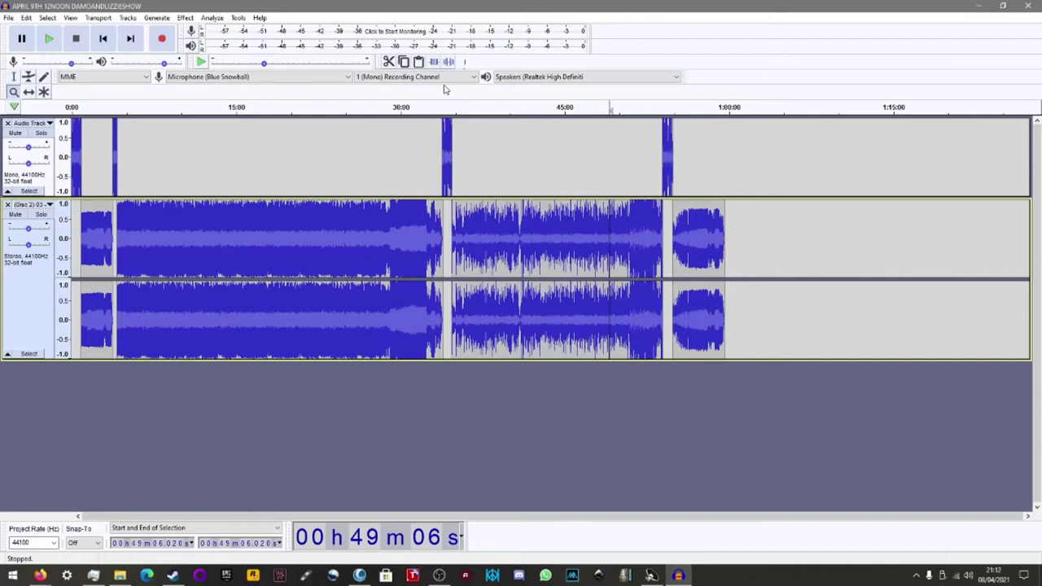
Step: Create a new empty project and record a voice take of about 17 seconds from the microphone
left_click(7, 18)
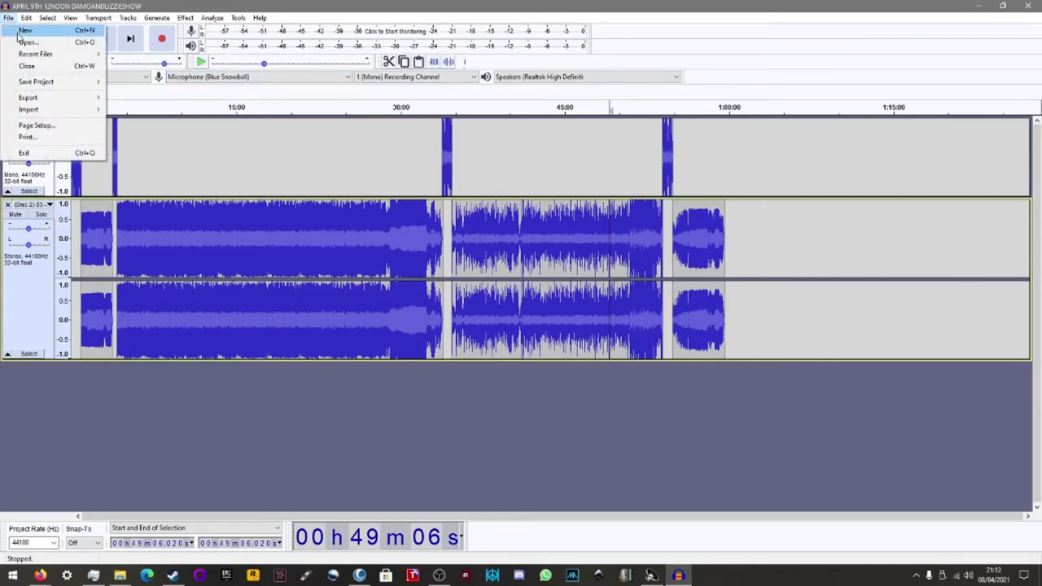
left_click(17, 33)
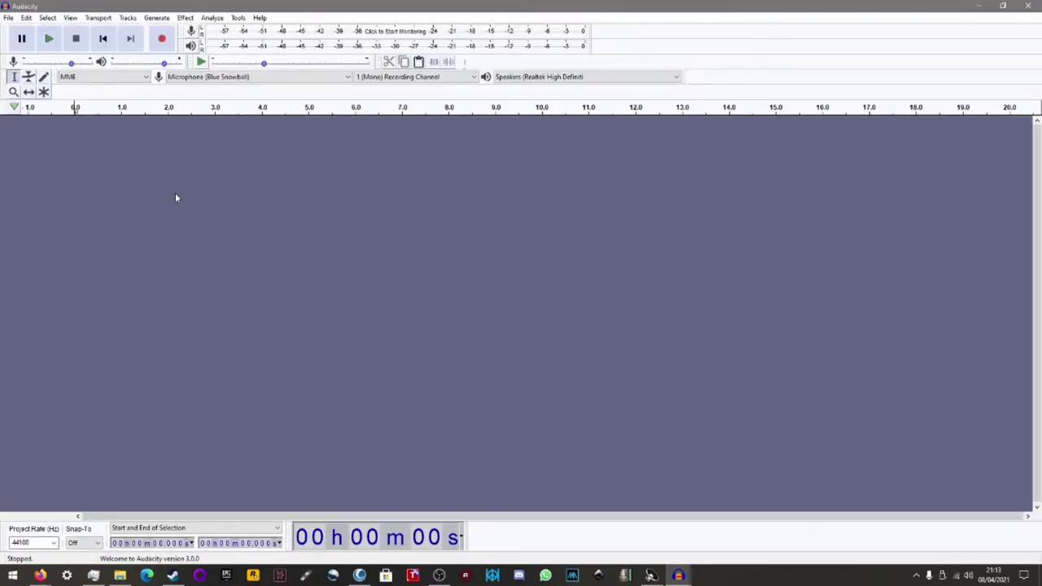
mouse_move(64, 61)
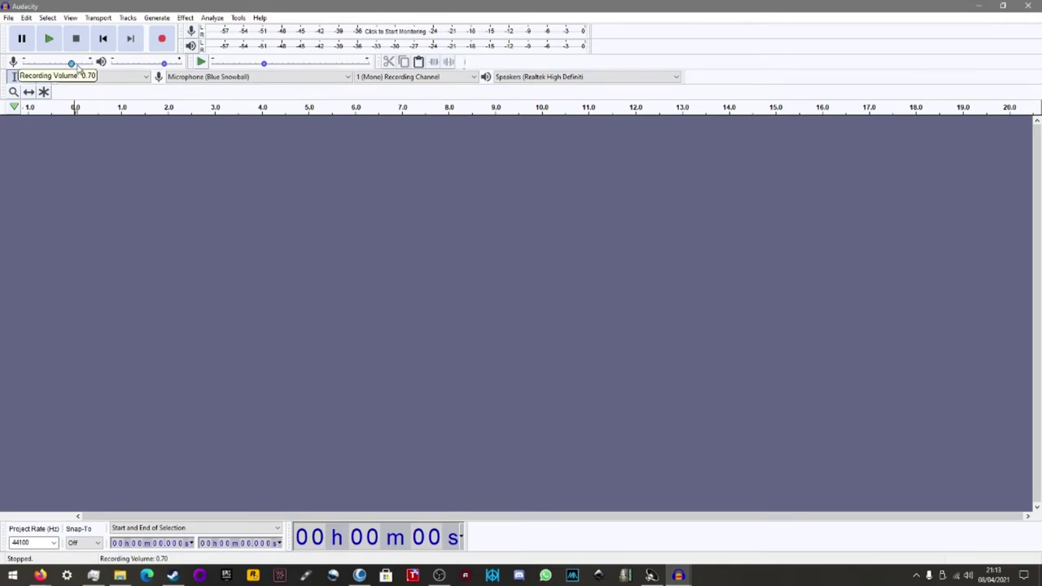
left_click(158, 47)
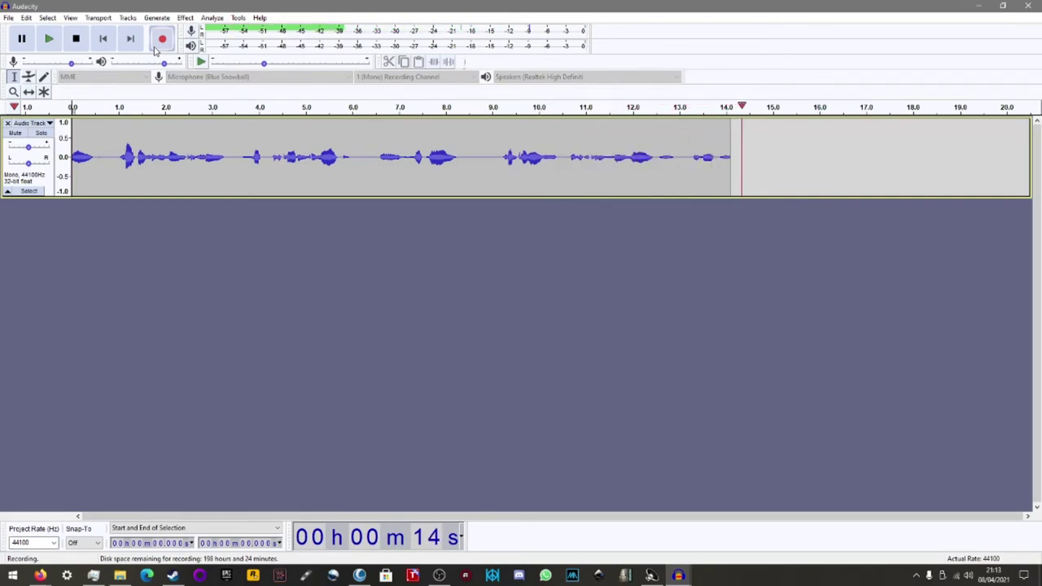
left_click(85, 43)
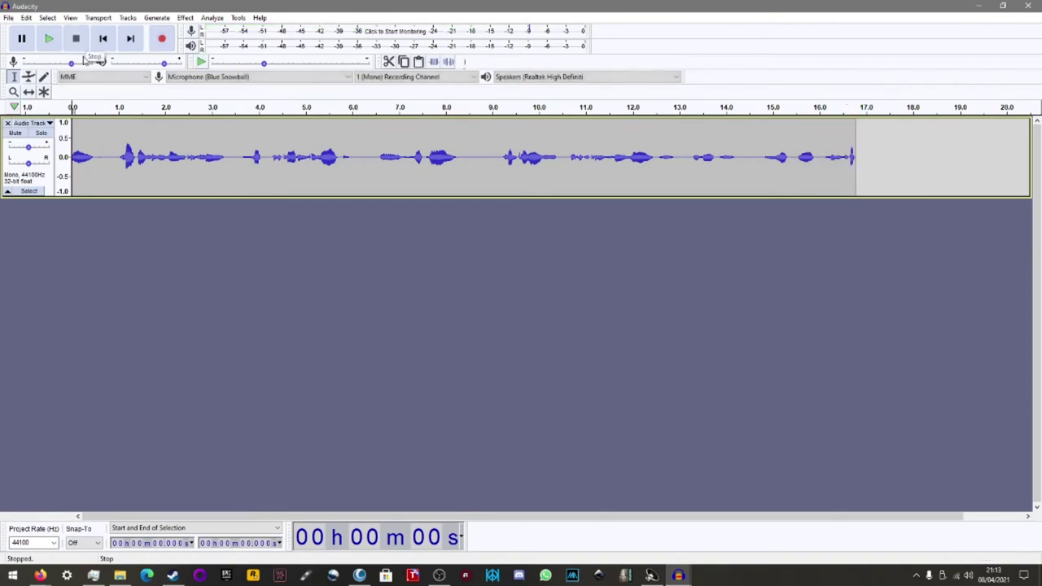
Step: Play the new voice recording from its start and stop playback
left_click(79, 136)
key("ctrl+a")
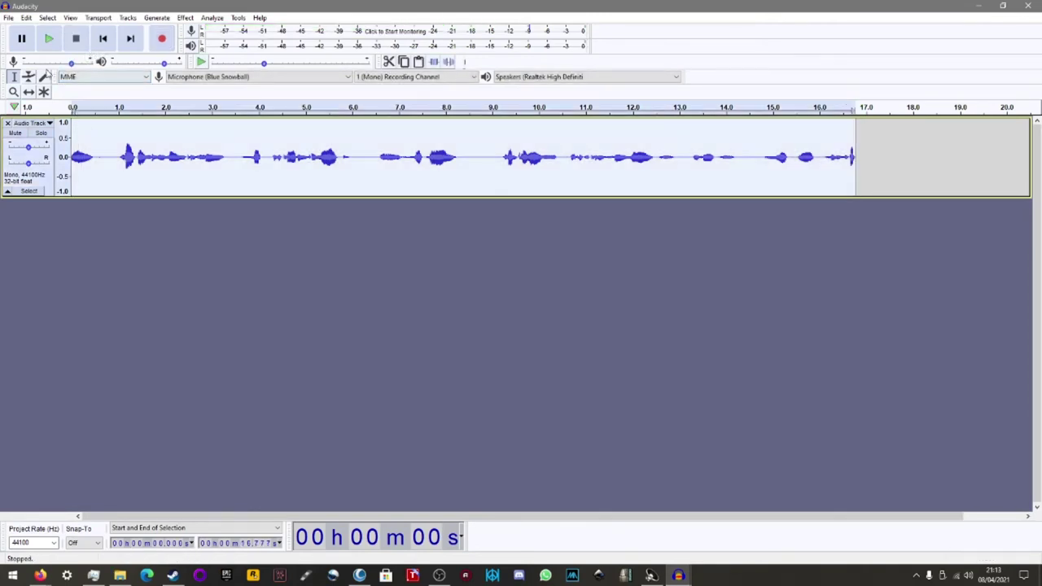
left_click(104, 39)
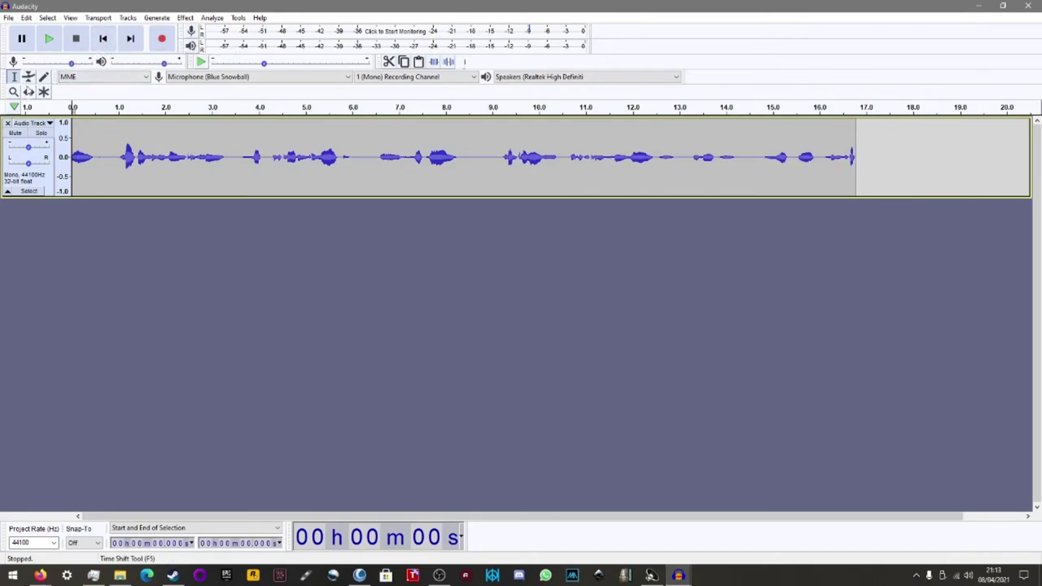
left_click(51, 39)
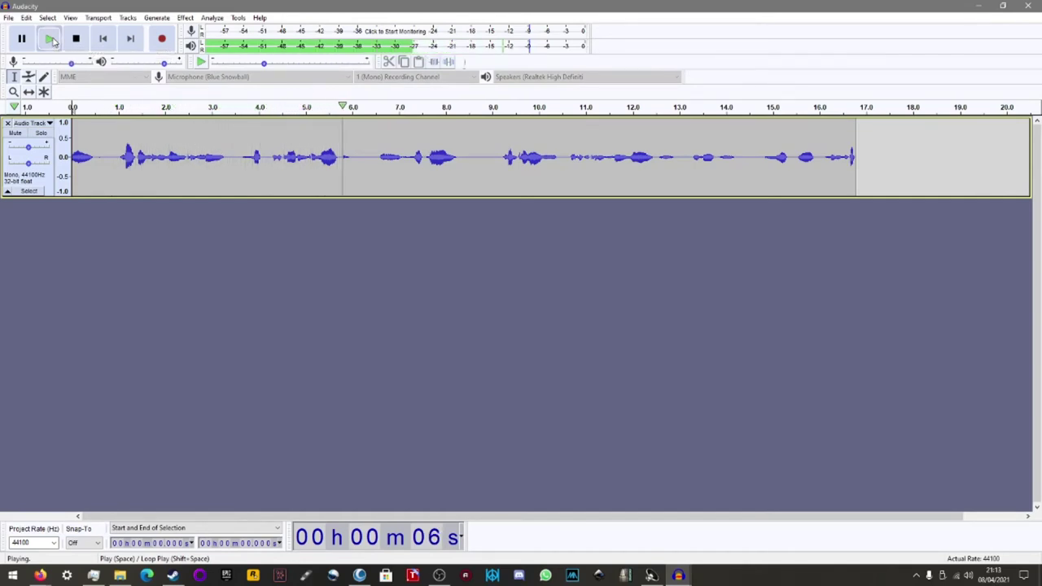
left_click(75, 40)
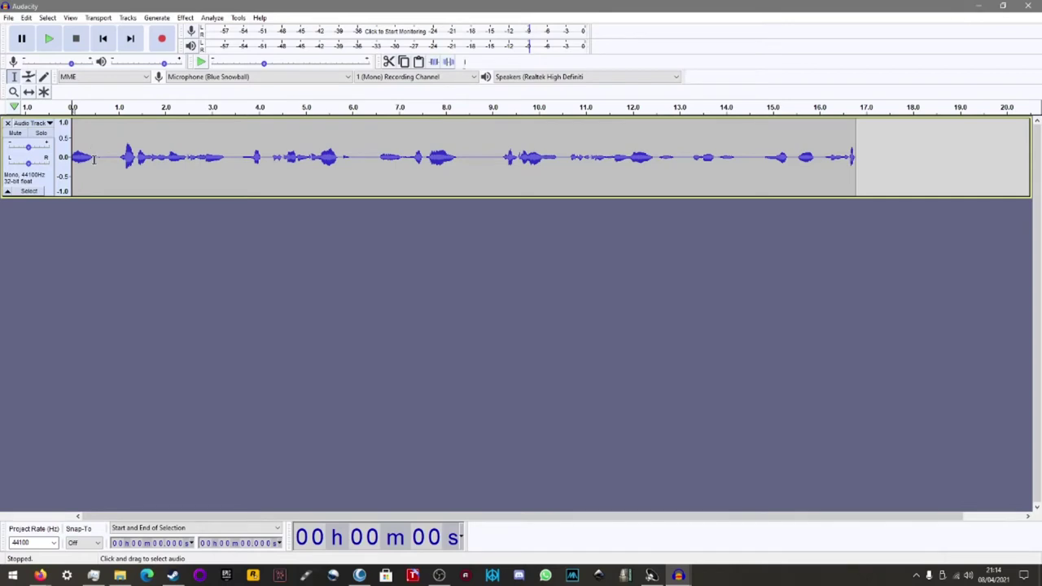
Step: Delete the silent gap from about 0.46 to 0.99 s after the first word and play the recording from the start
left_click_drag(92, 153, 118, 157)
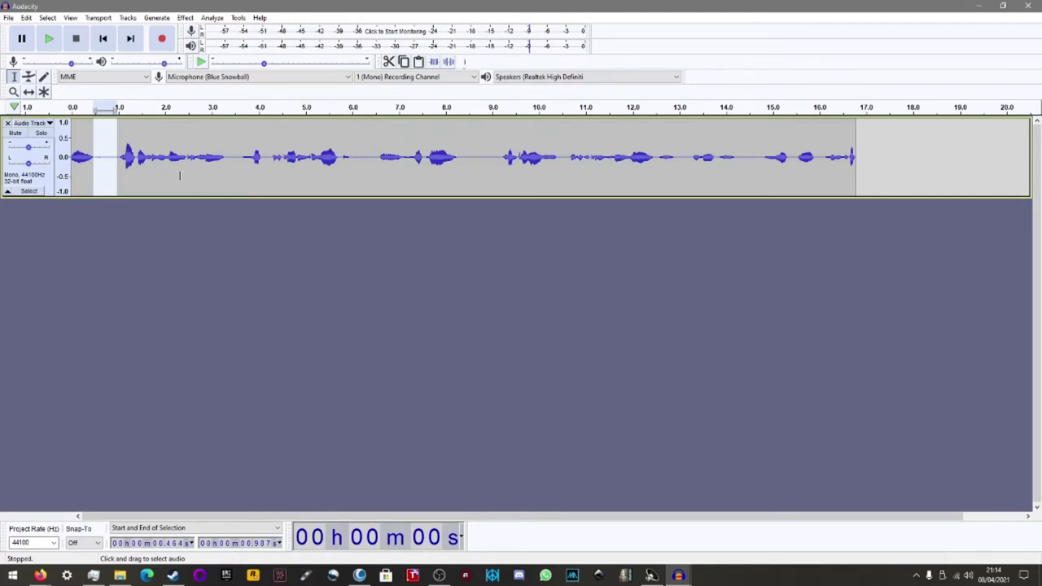
key("Delete")
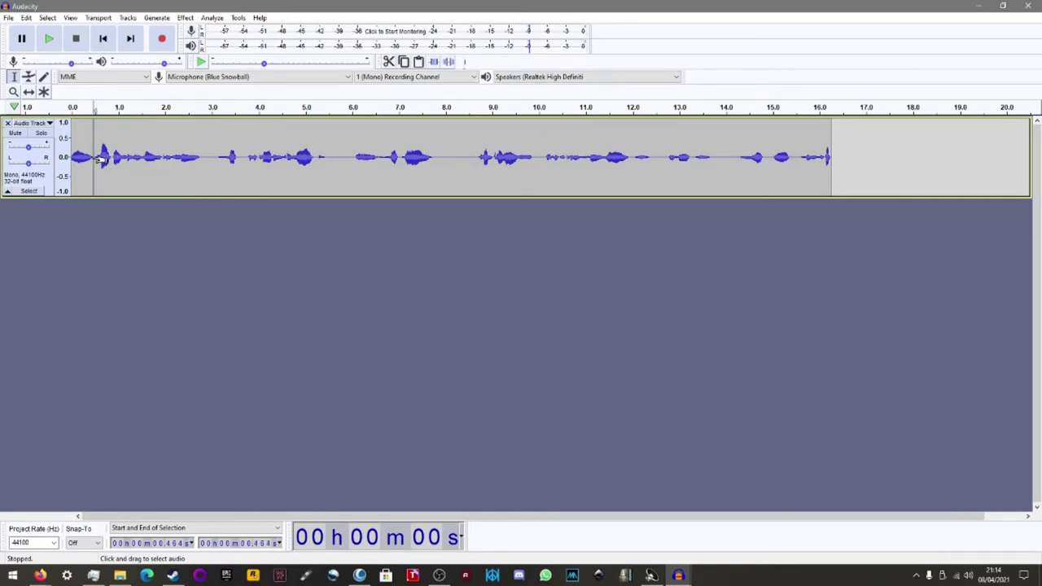
left_click(74, 156)
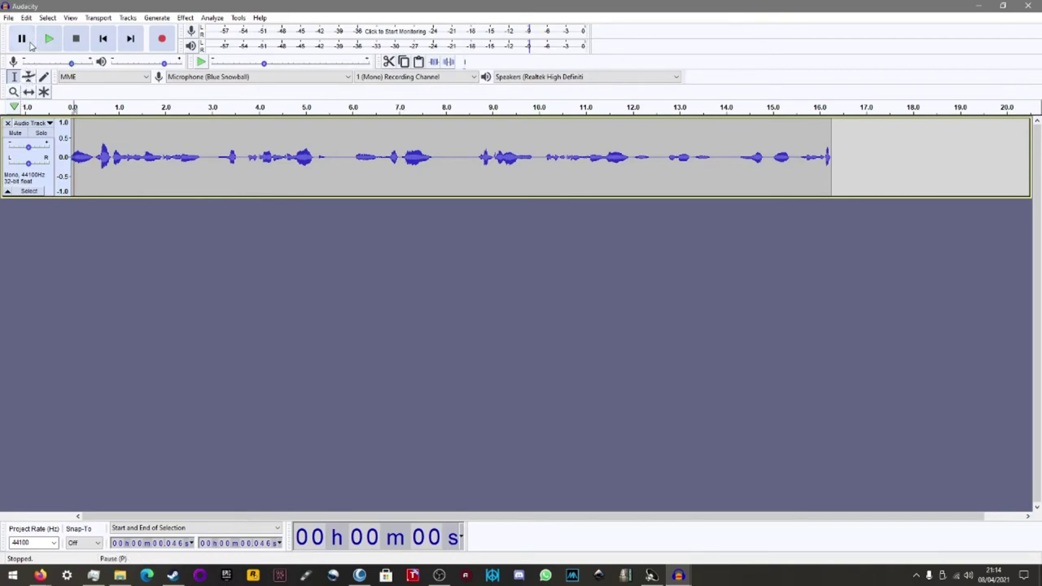
left_click(102, 38)
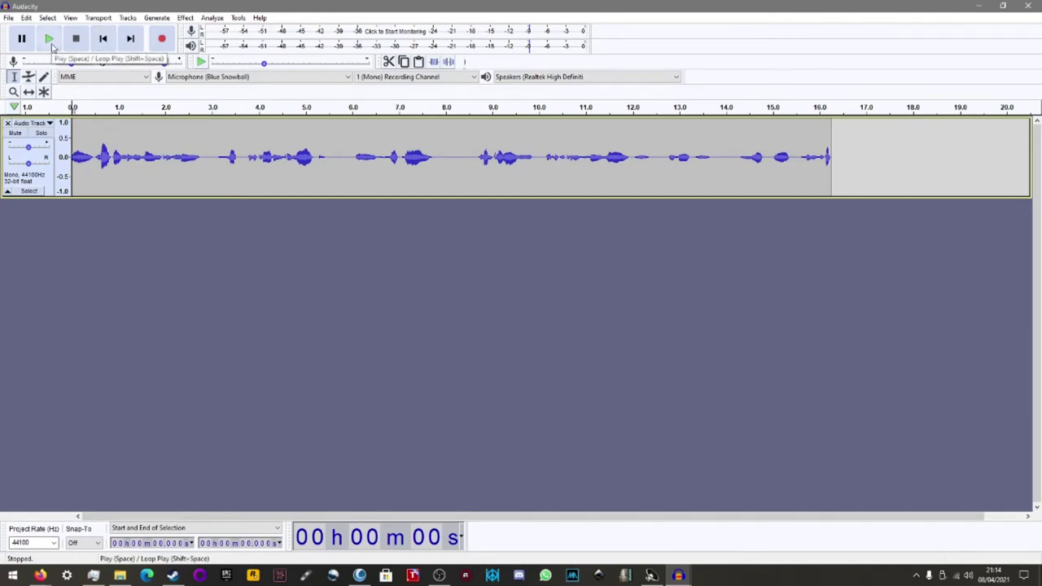
left_click(49, 39)
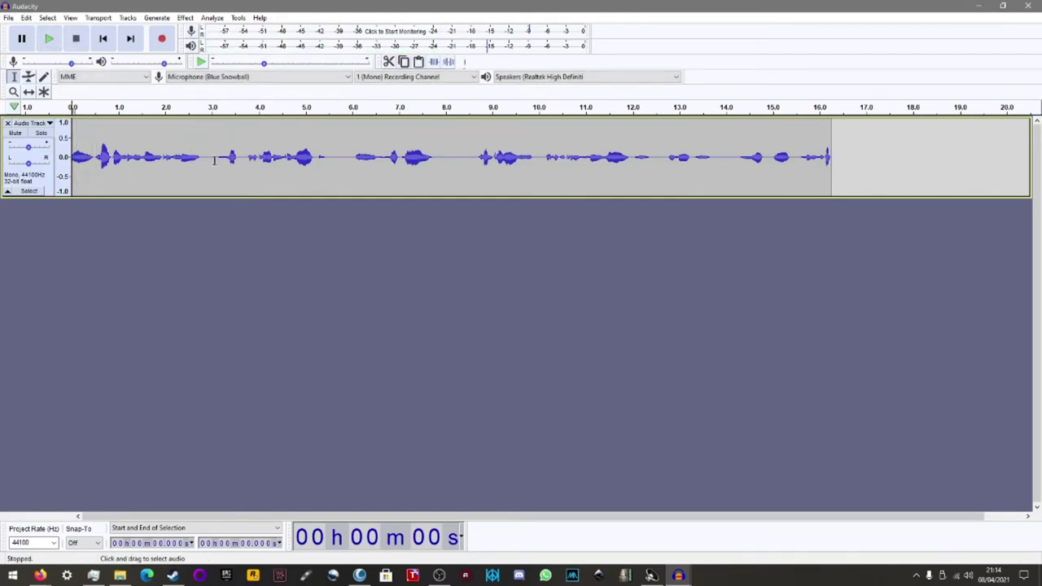
Step: Delete the pause from about 2.73 to 3.10 s and the one starting at about 5.14 s
left_click_drag(198, 153, 216, 156)
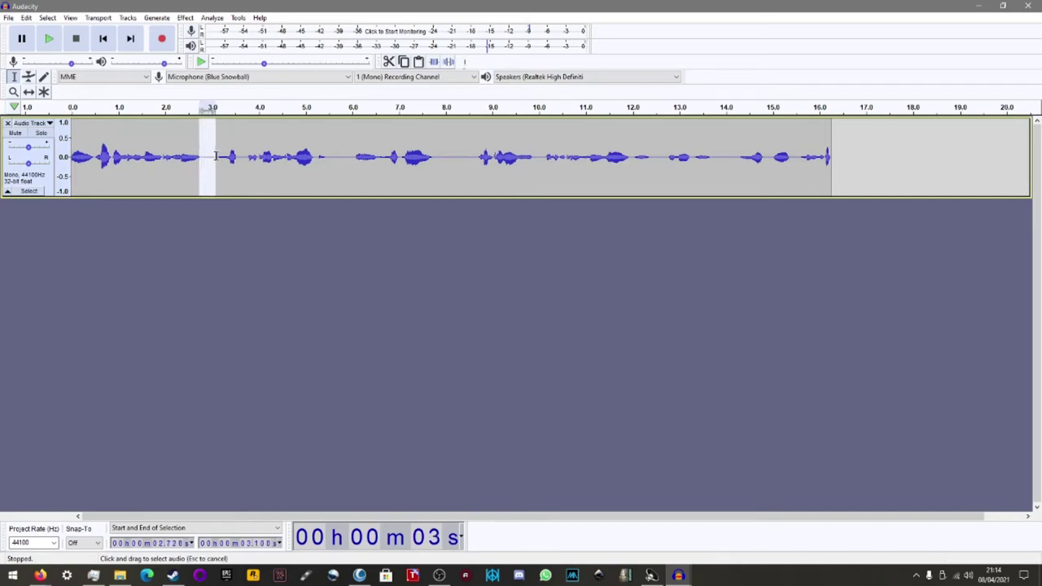
key("Delete")
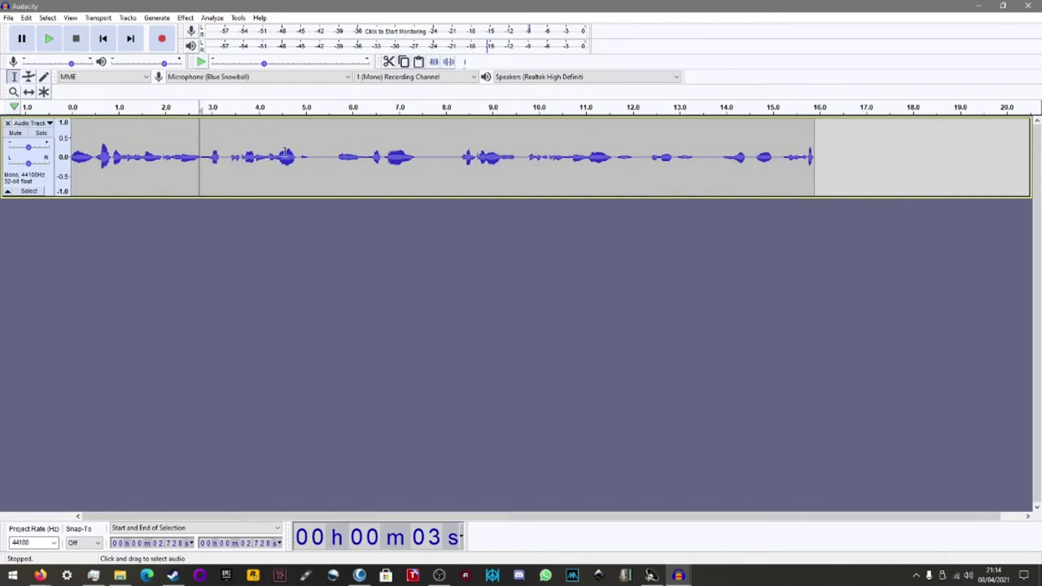
left_click_drag(312, 156, 333, 158)
key("Delete")
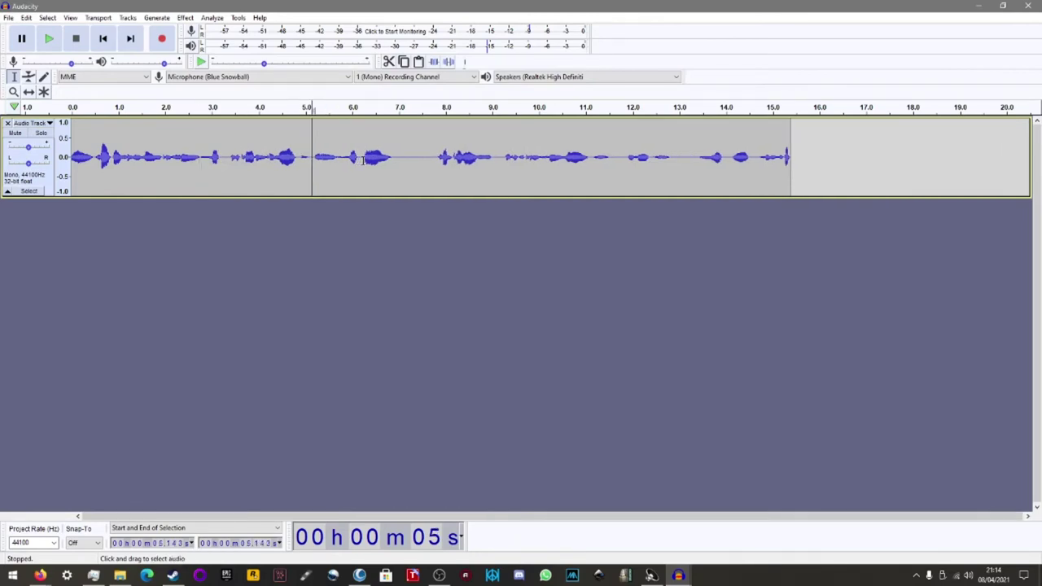
Step: Cut out the pauses starting at about 6.9 s and 8.16 s in the voice recording
left_click(400, 156)
left_click_drag(395, 156, 435, 157)
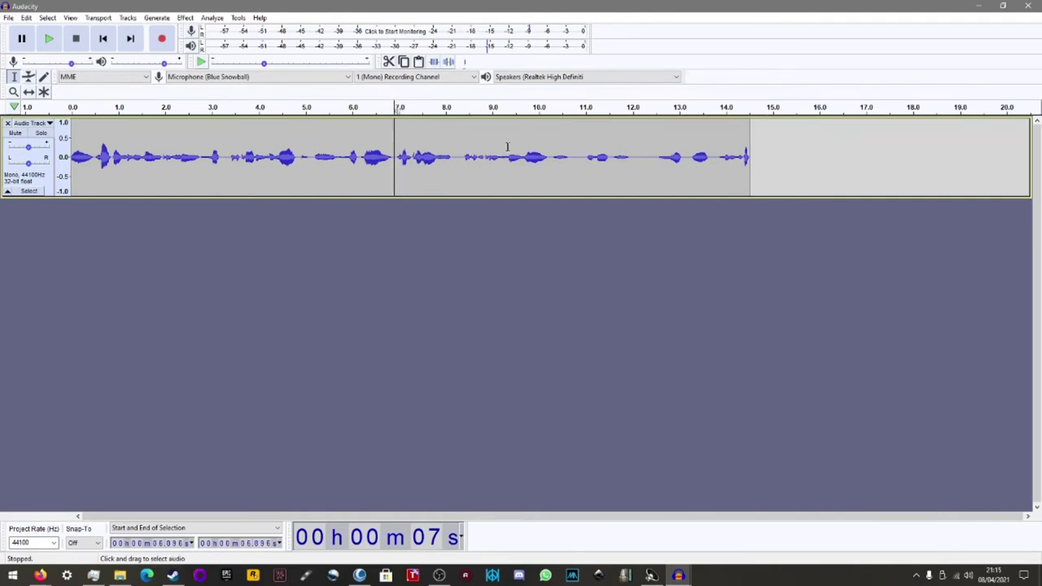
left_click_drag(452, 156, 460, 157)
key("Delete")
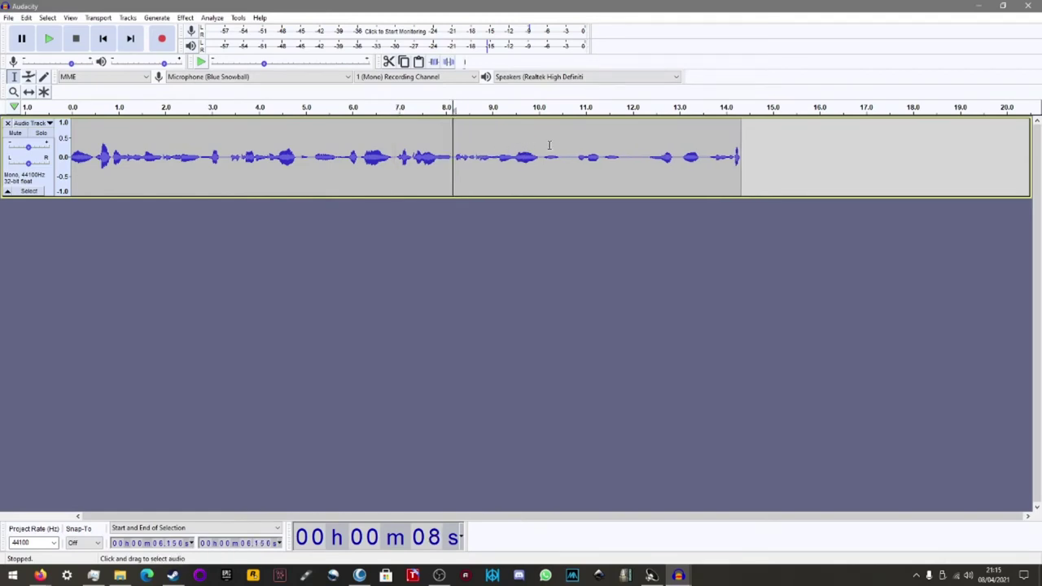
Step: Remove the pauses starting at about 10.5 s and 11.45 s in the voice recording
left_click(563, 156)
left_click_drag(563, 157, 633, 153)
key("Delete")
key("Delete")
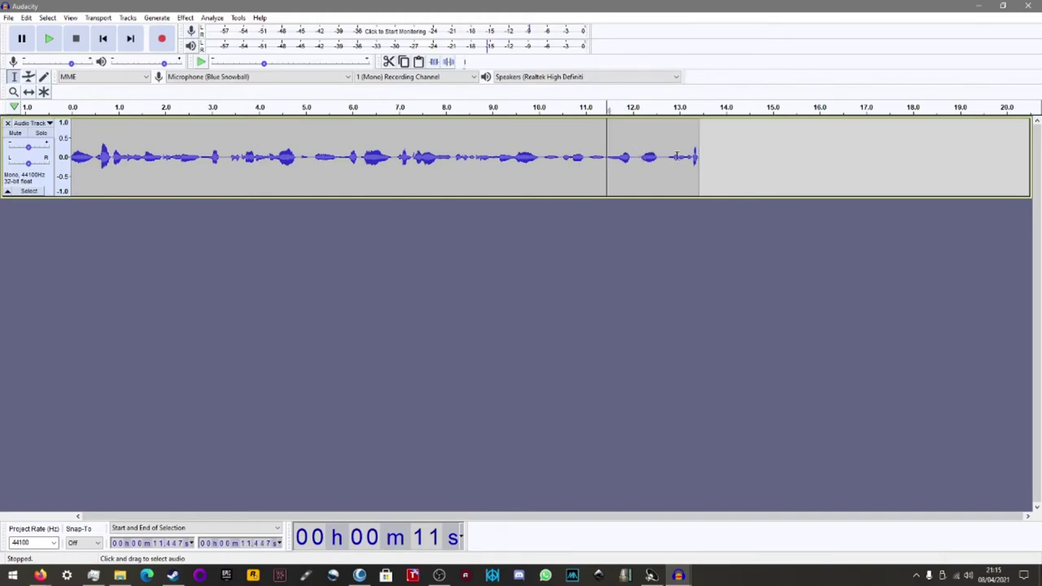
Step: Delete the pauses near 12.6 s and 11.9 s close to the end of the recording
left_click(662, 157)
left_click_drag(661, 157, 640, 156)
key("Delete")
key("Delete")
Step: Play the tightened recording from the start to check the edits
left_click(570, 178)
left_click(513, 178)
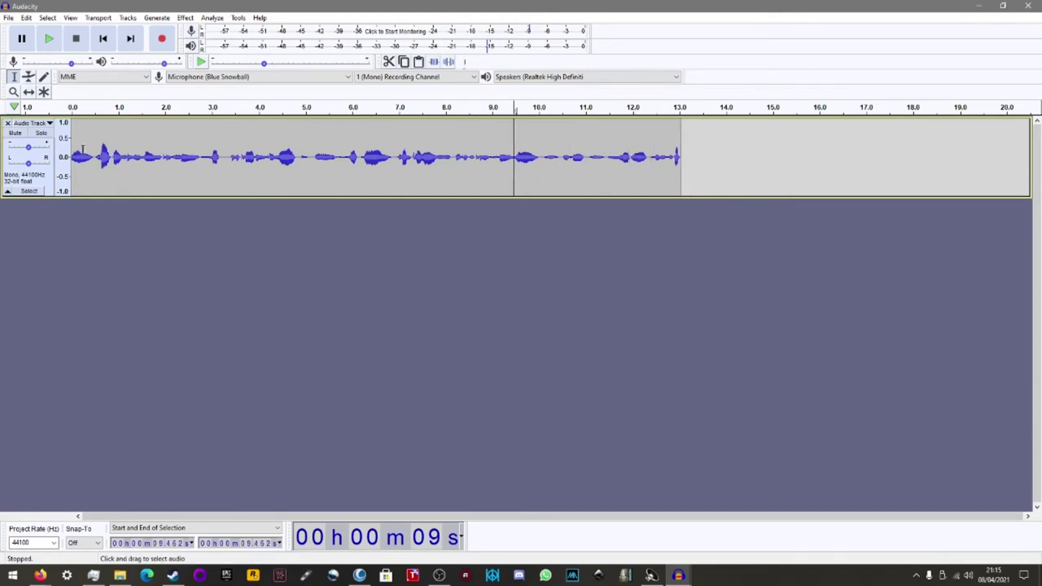
left_click(102, 38)
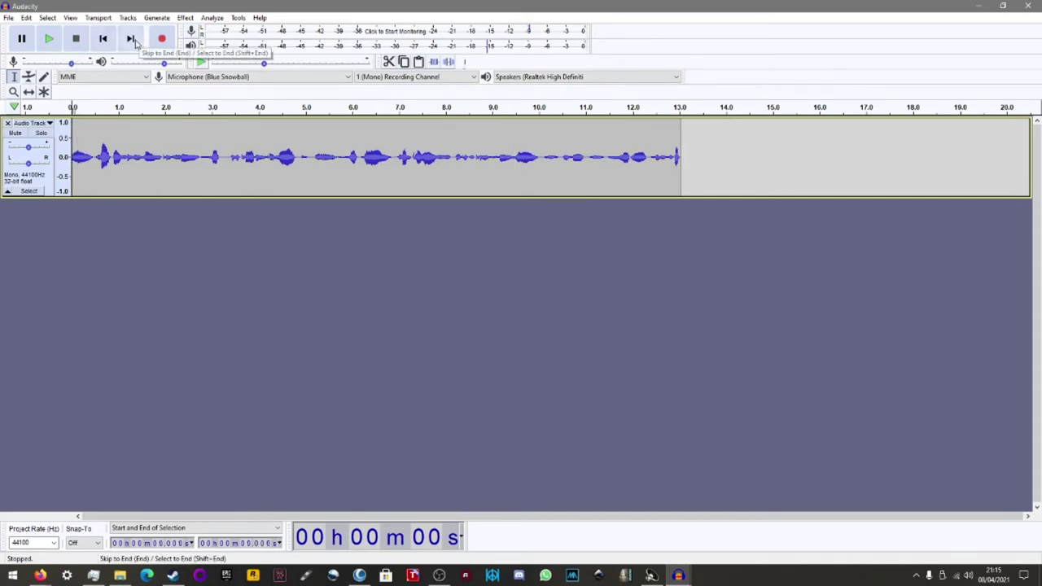
left_click(47, 48)
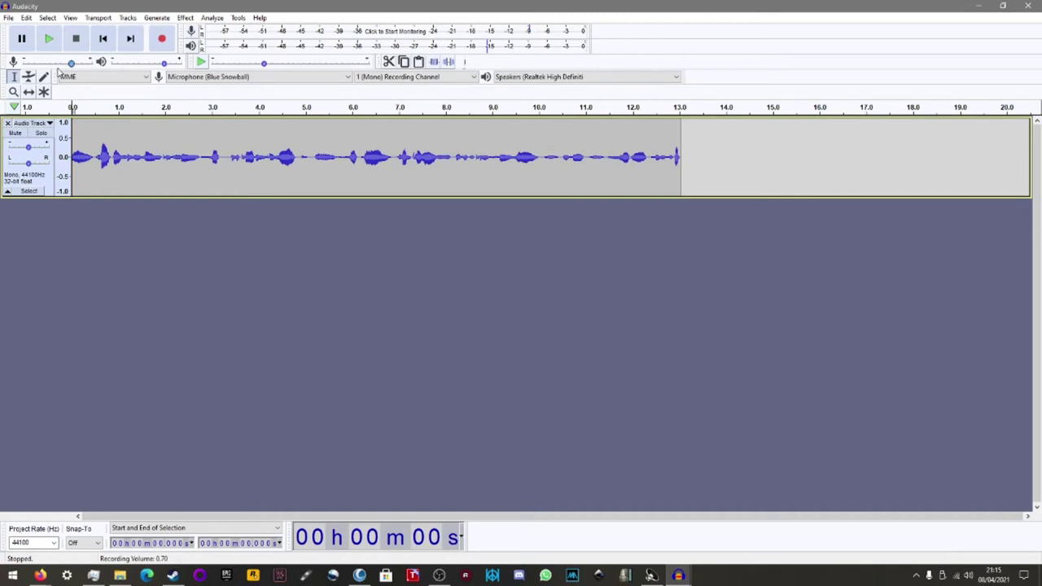
Step: Undo the last two pause deletions near the end of the recording
mouse_move(59, 72)
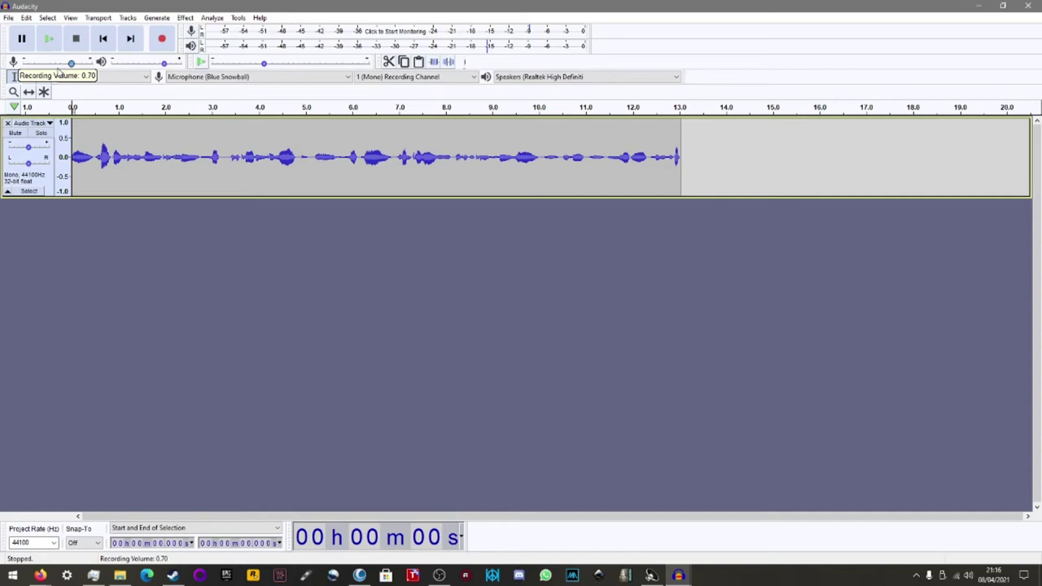
key("ctrl+v")
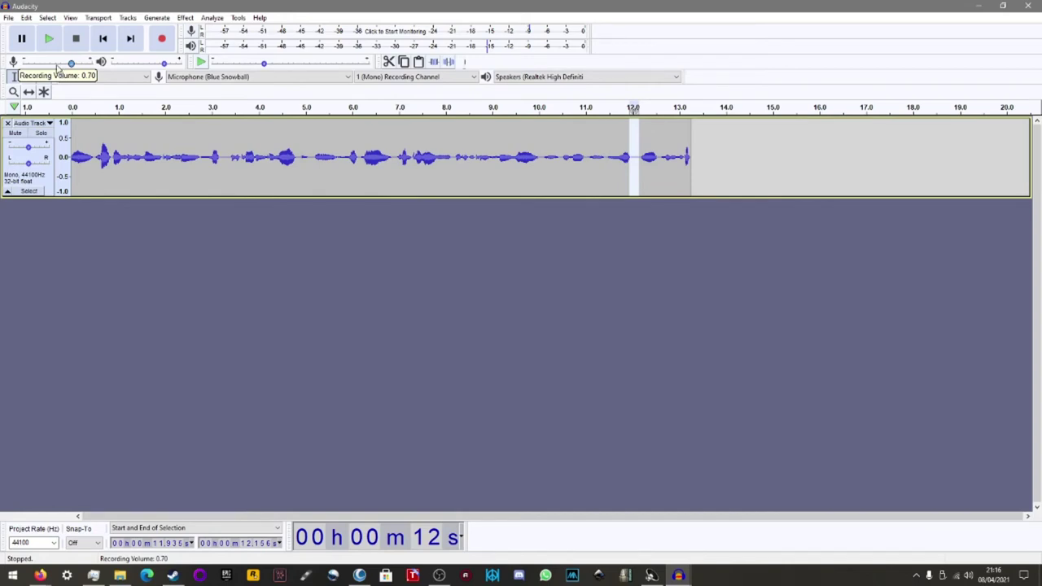
left_click(28, 17)
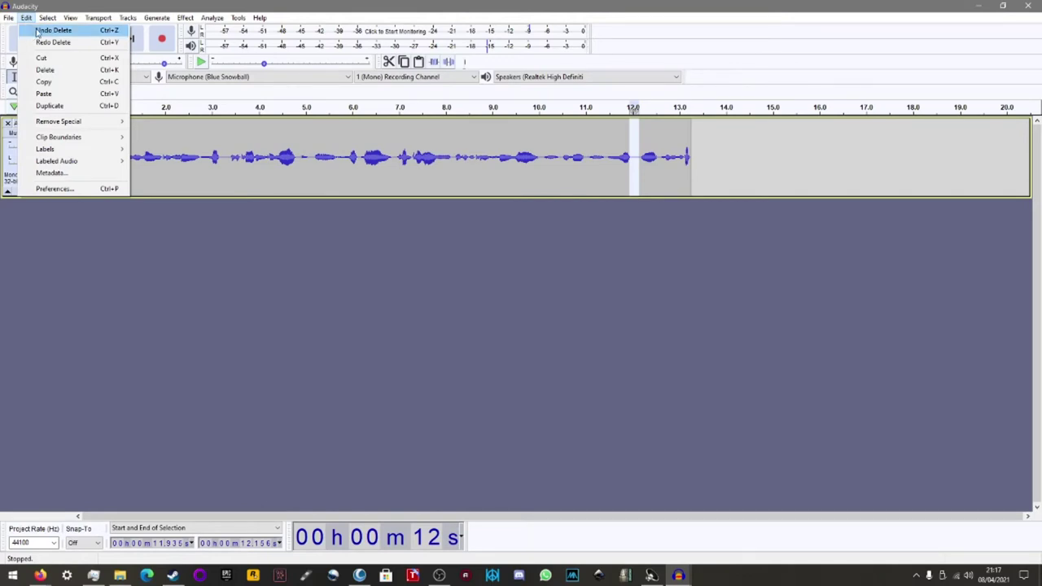
left_click(39, 31)
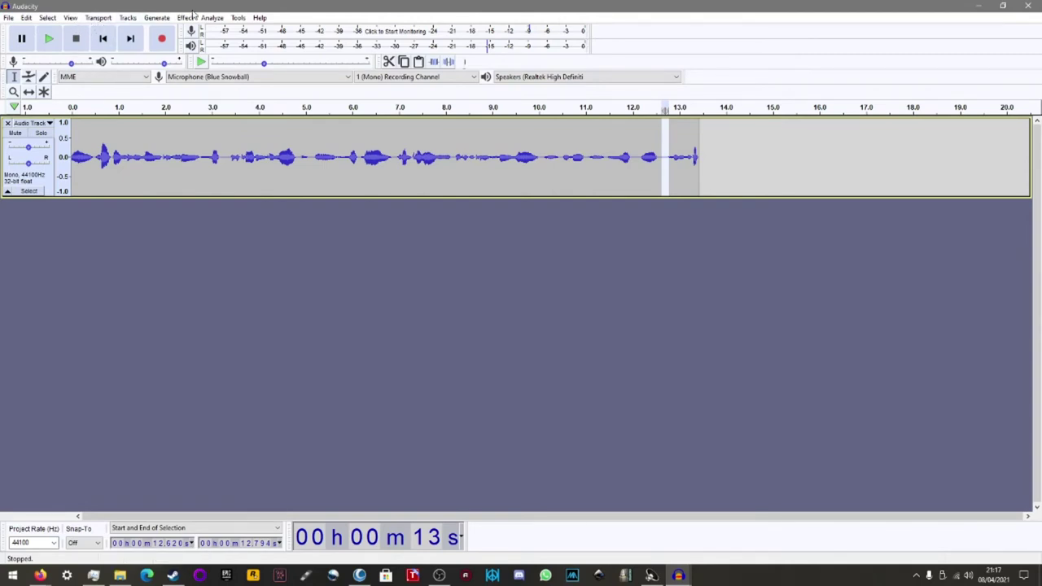
Step: Select the whole voice recording and set the Amplify effect's amplification to 10.7 dB
left_click_drag(72, 154, 690, 166)
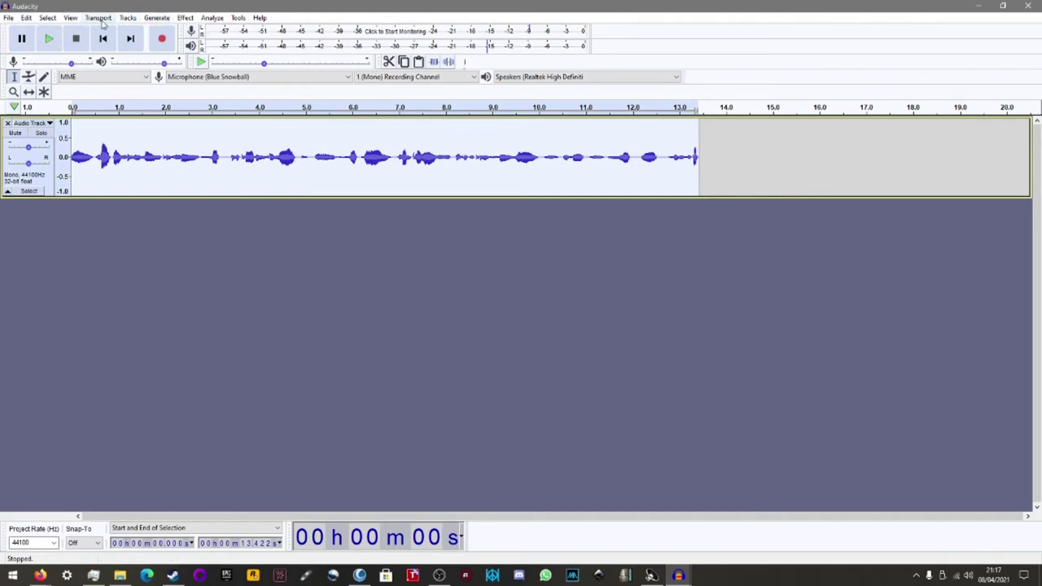
left_click(209, 19)
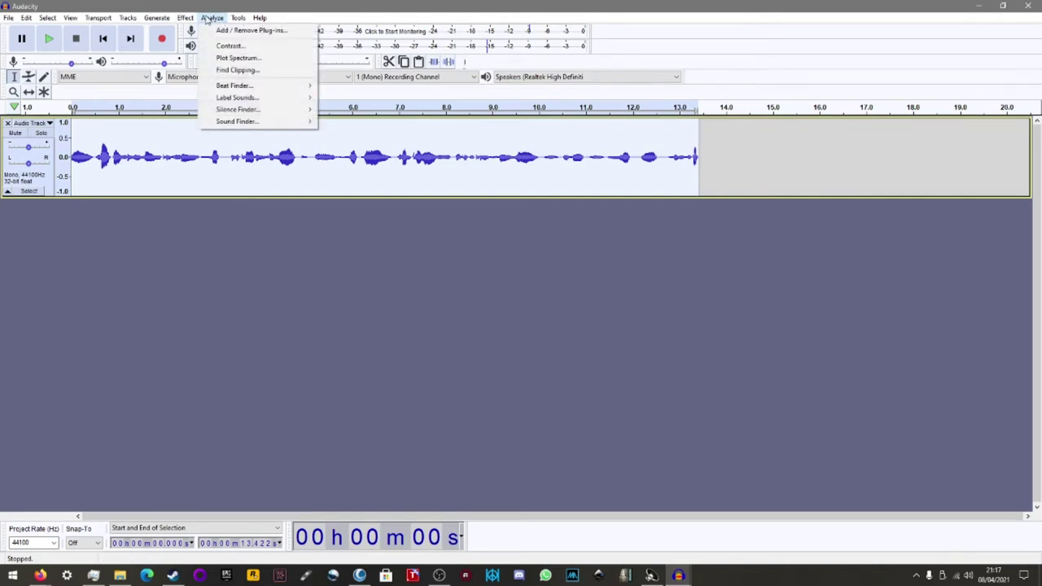
mouse_move(186, 18)
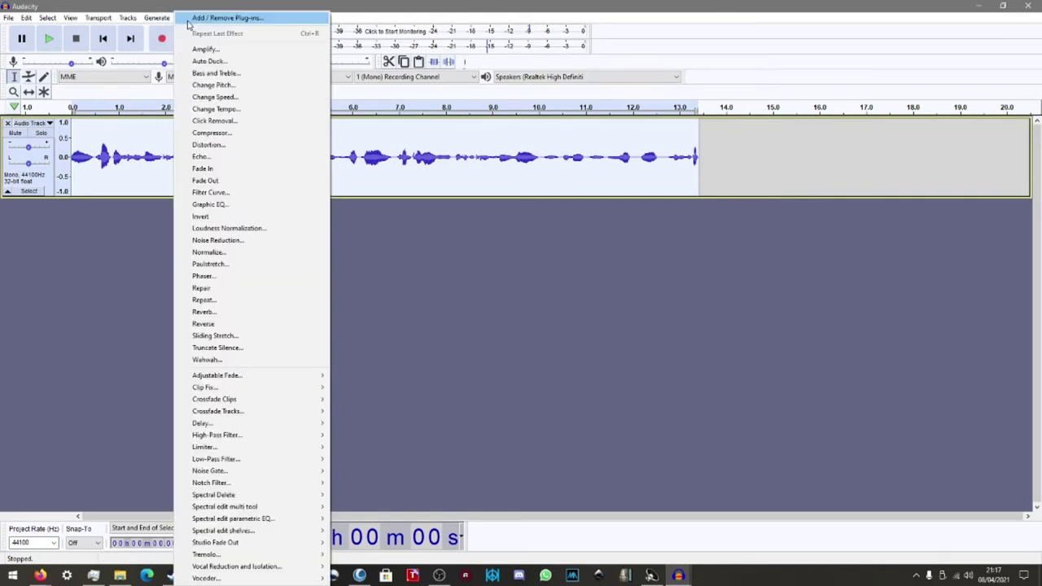
left_click(205, 49)
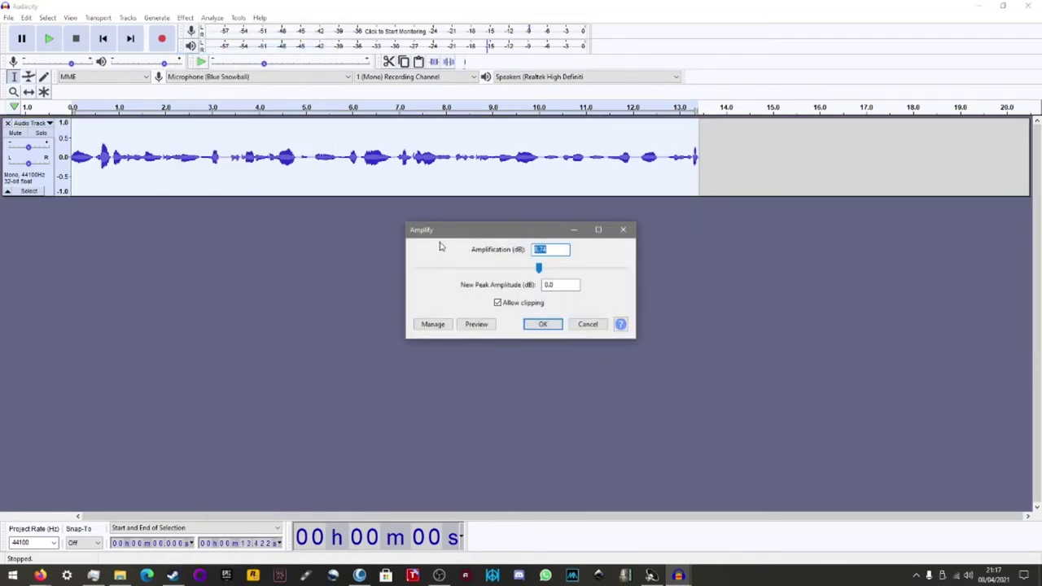
left_click(540, 269)
left_click_drag(541, 272, 545, 272)
left_click(537, 249)
left_click(546, 287)
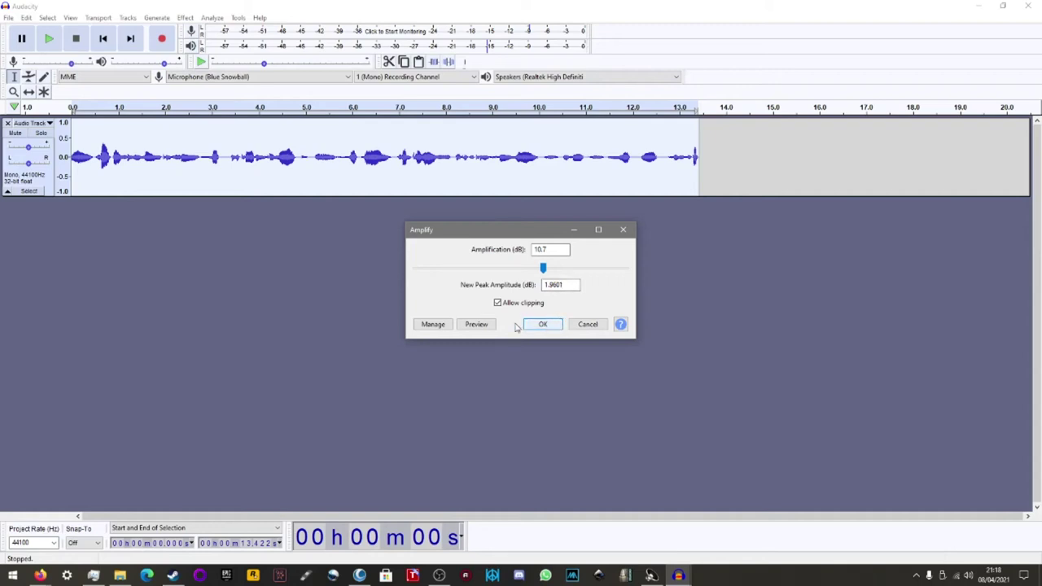
Step: Preview the amplified sound and apply the amplification to the selected recording
left_click(478, 328)
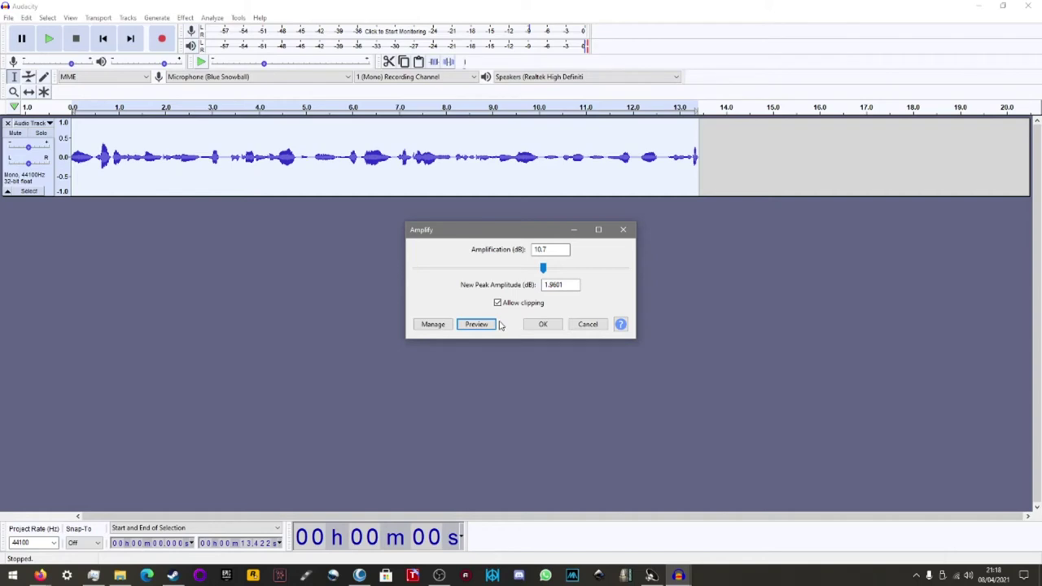
key("XF86AudioRaiseVolume")
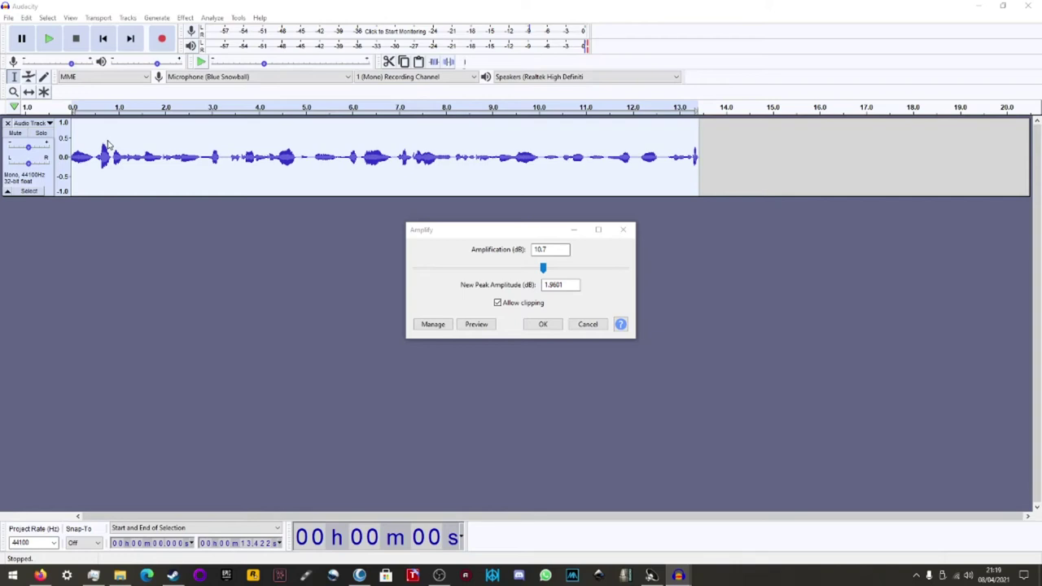
left_click(543, 325)
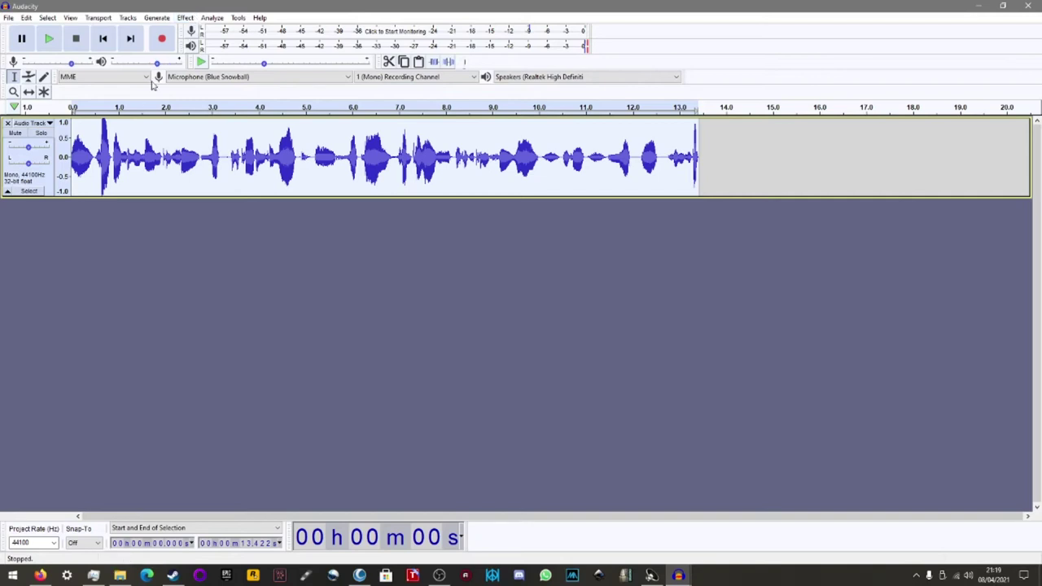
Step: Slightly lower the amplitude of the whole voice clip with the Envelope tool and play it from the start
left_click(28, 76)
left_click_drag(104, 121, 105, 127)
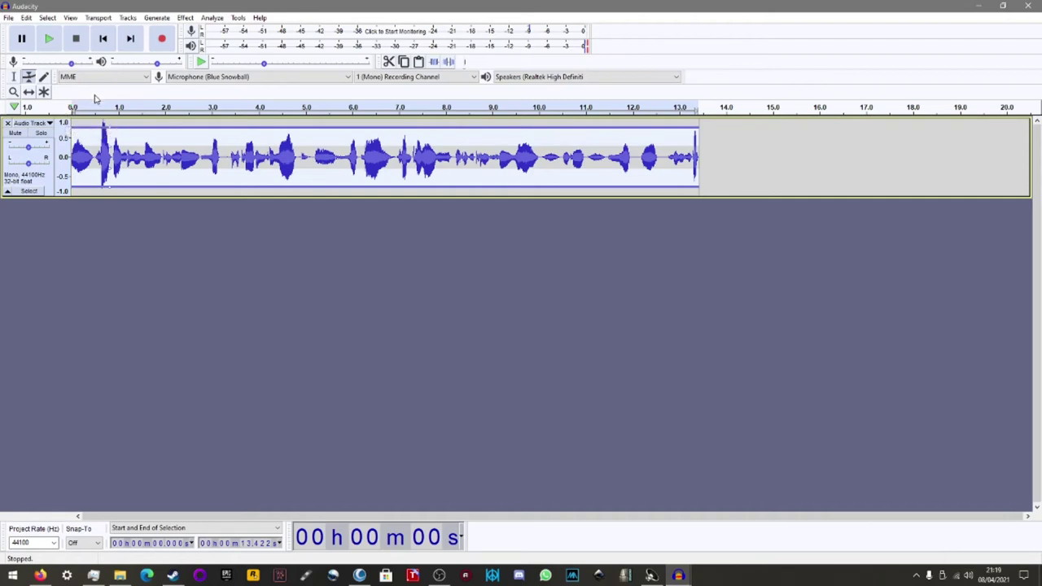
left_click(103, 41)
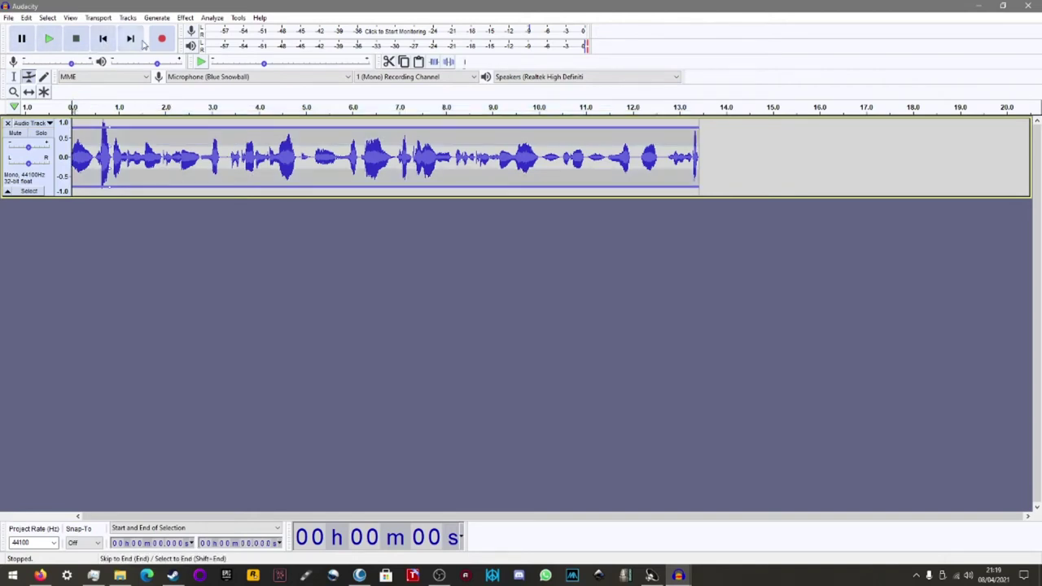
left_click(50, 41)
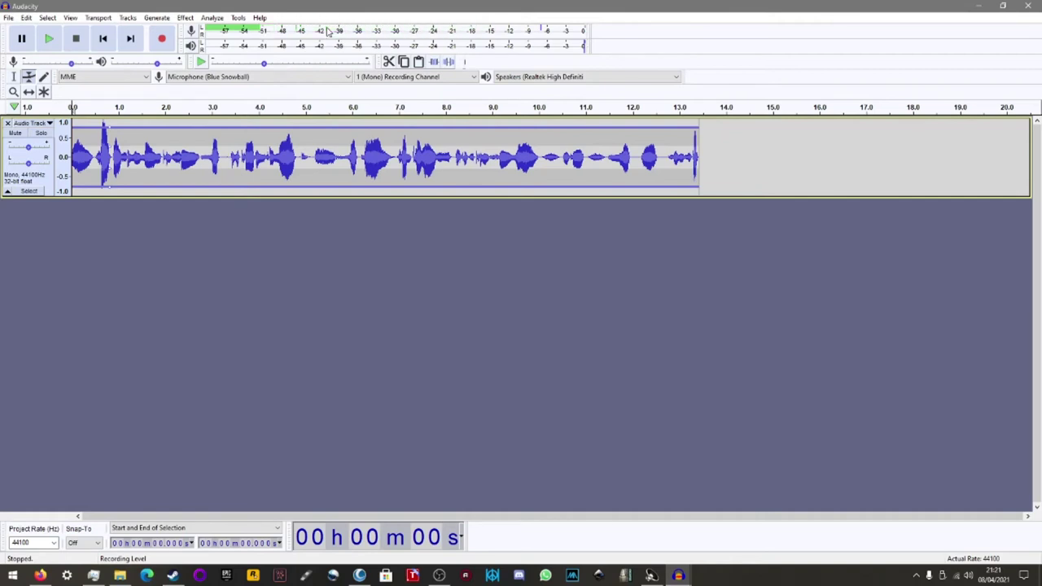
Step: Examine the available project rates and Snap-To options, keeping 44100 Hz and Off
left_click(40, 543)
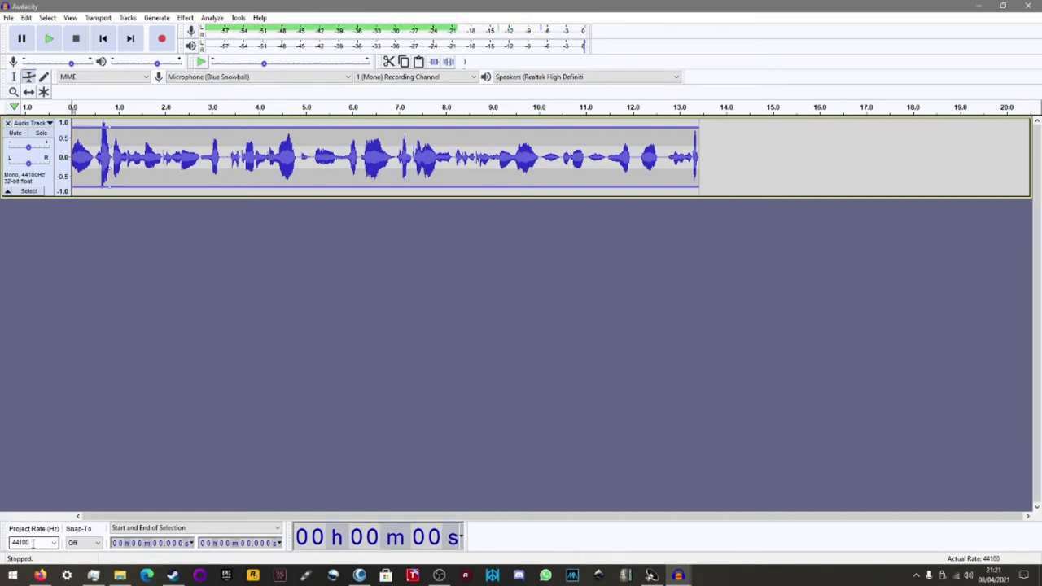
left_click(32, 543)
left_click(54, 543)
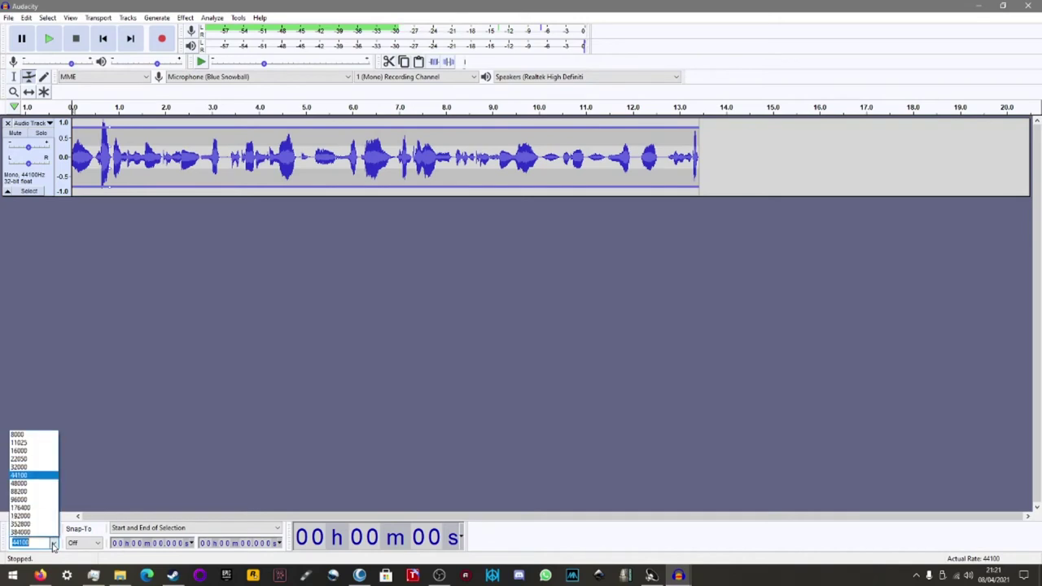
left_click(45, 479)
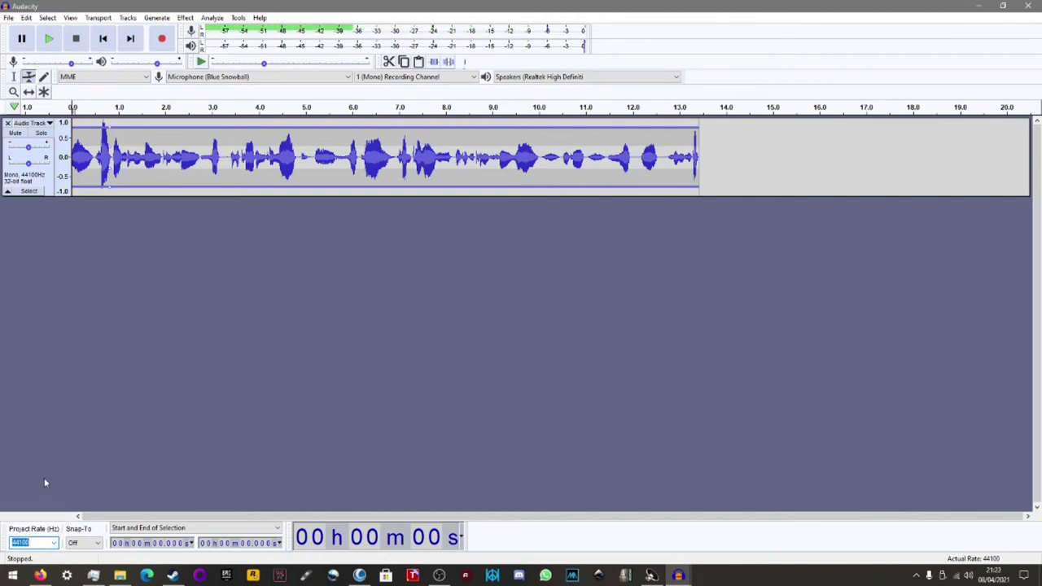
left_click(73, 543)
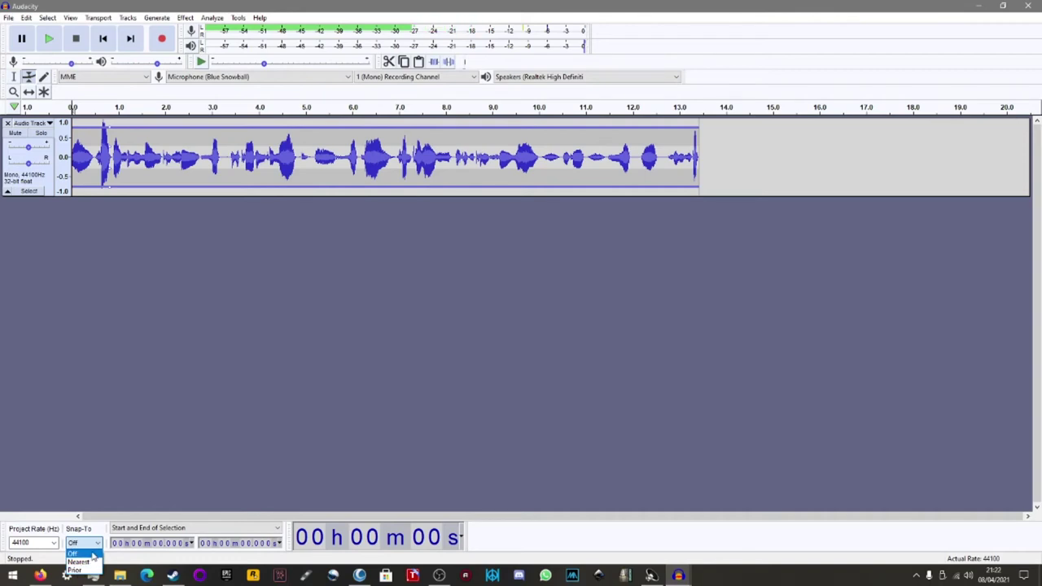
left_click(96, 487)
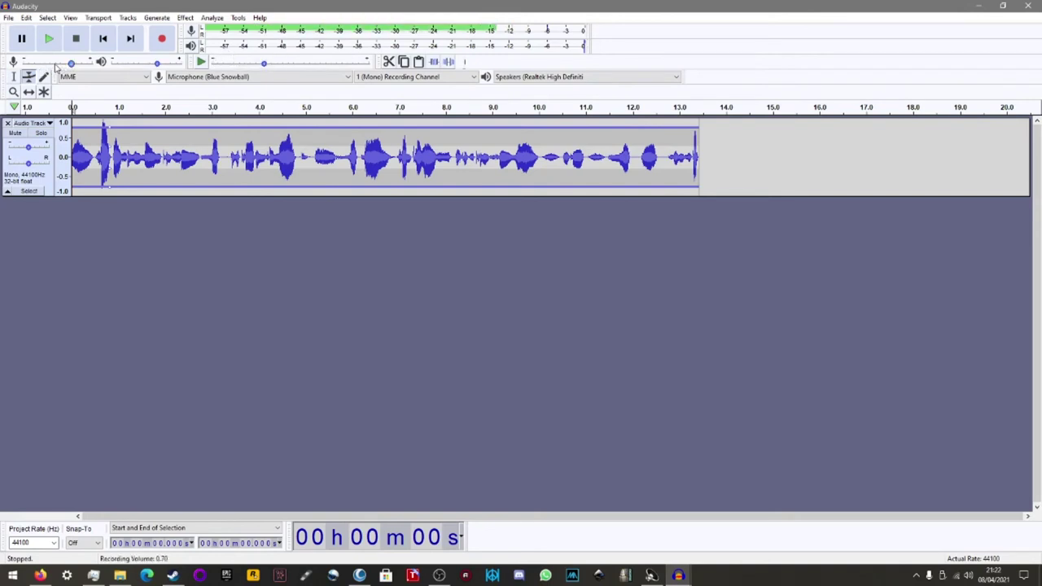
Step: Adjust the recording volume slightly, then raise the playback volume to about 0.87 and bring it back down
mouse_move(73, 65)
left_mouse_down()
mouse_move(95, 65)
mouse_move(71, 65)
left_mouse_up()
left_click_drag(157, 66, 163, 65)
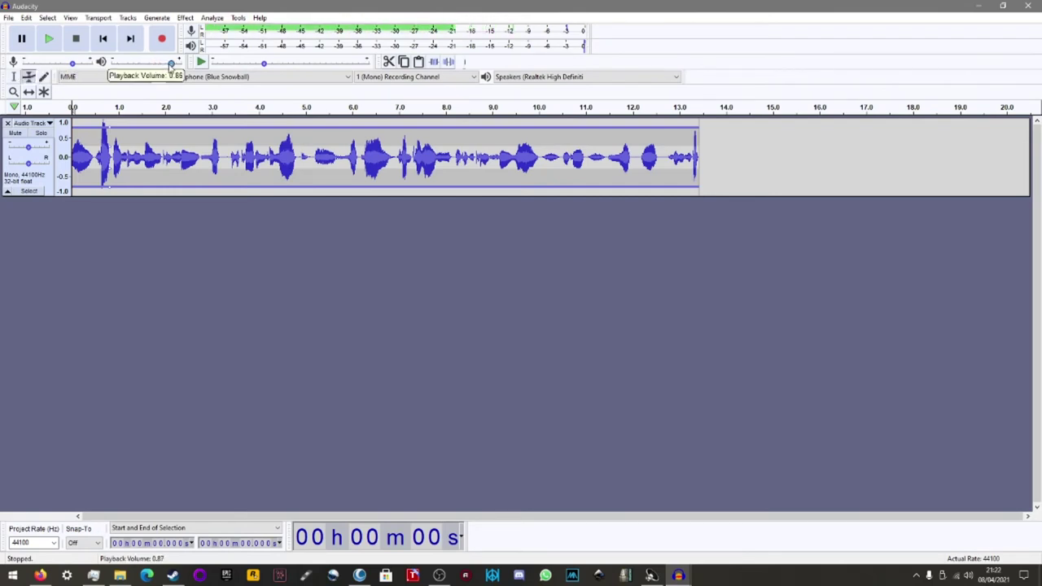
left_click_drag(168, 65, 162, 65)
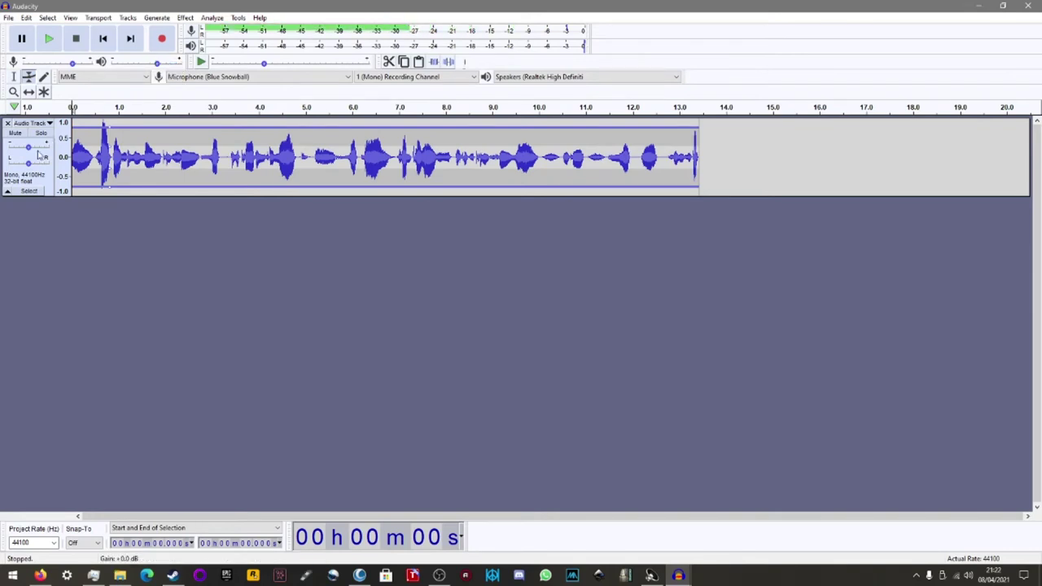
Step: Try a gain of +6.0 dB on the voice track and return it to 0 dB
mouse_move(29, 152)
left_click_drag(28, 150, 33, 150)
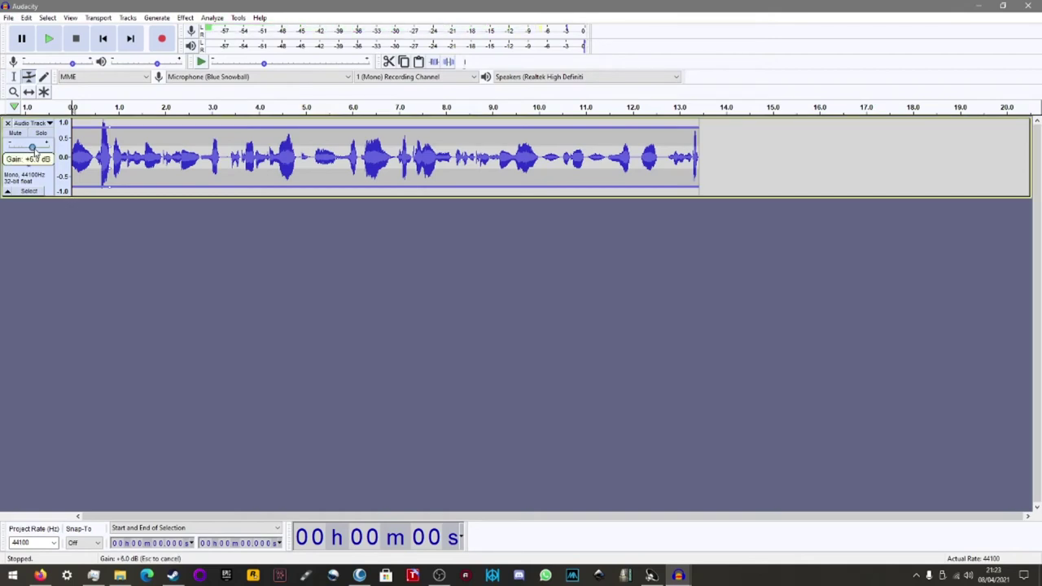
left_click_drag(35, 151, 35, 152)
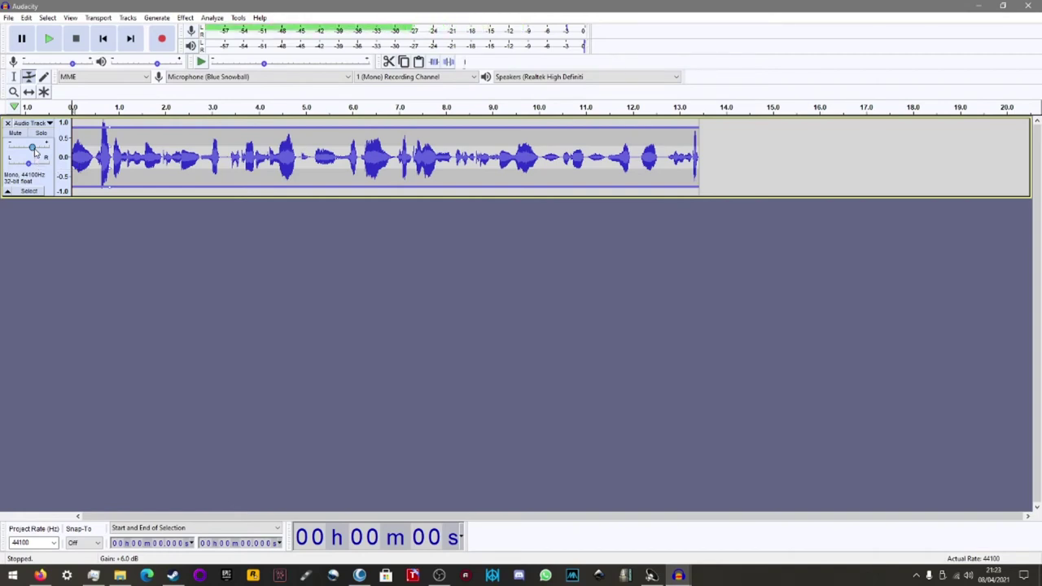
left_click_drag(34, 152, 29, 150)
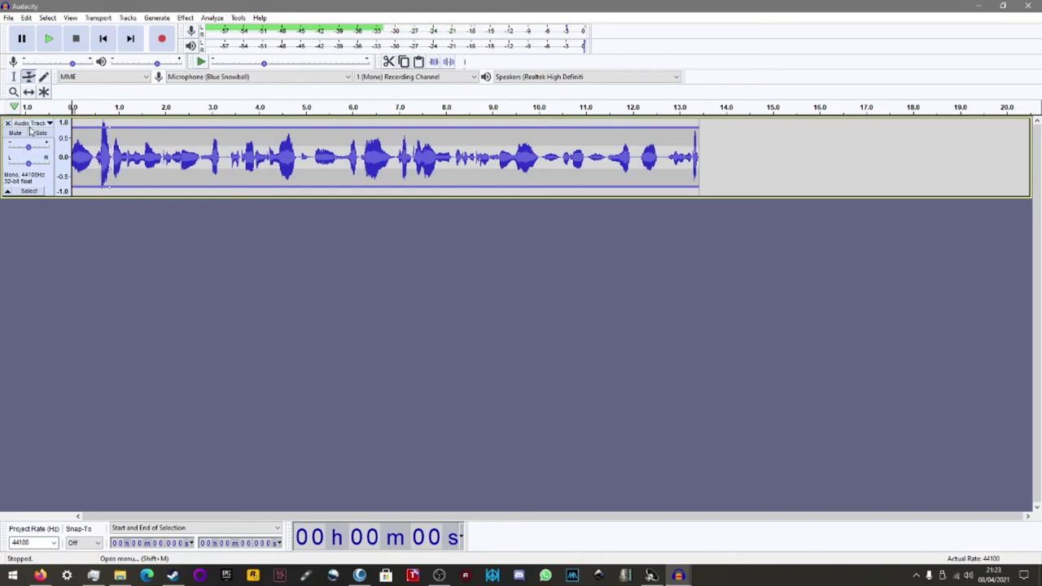
Step: Record a take of about 3 seconds on a second track from the project start and delete that track
left_click(162, 38)
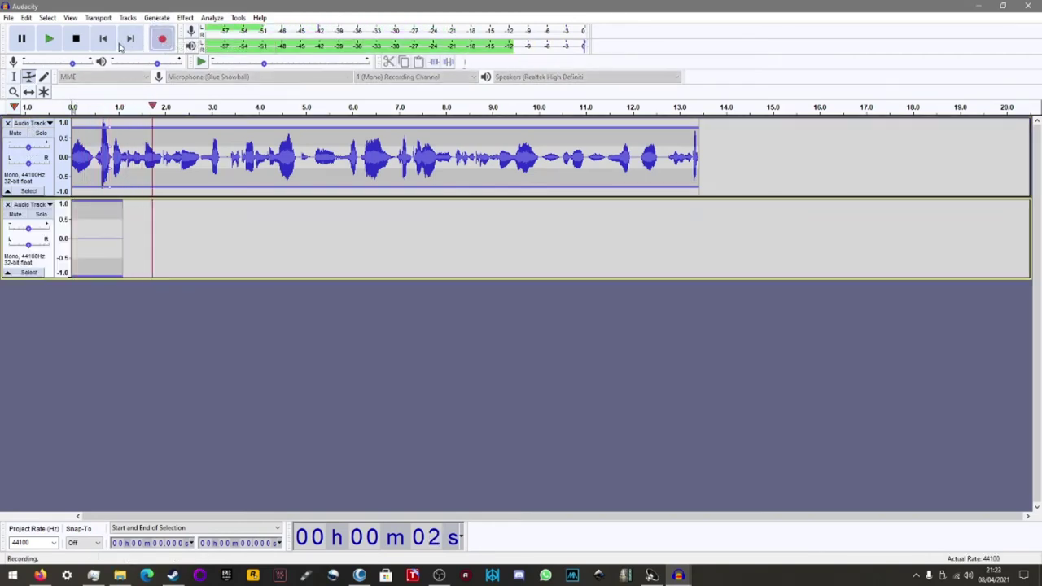
left_click(75, 40)
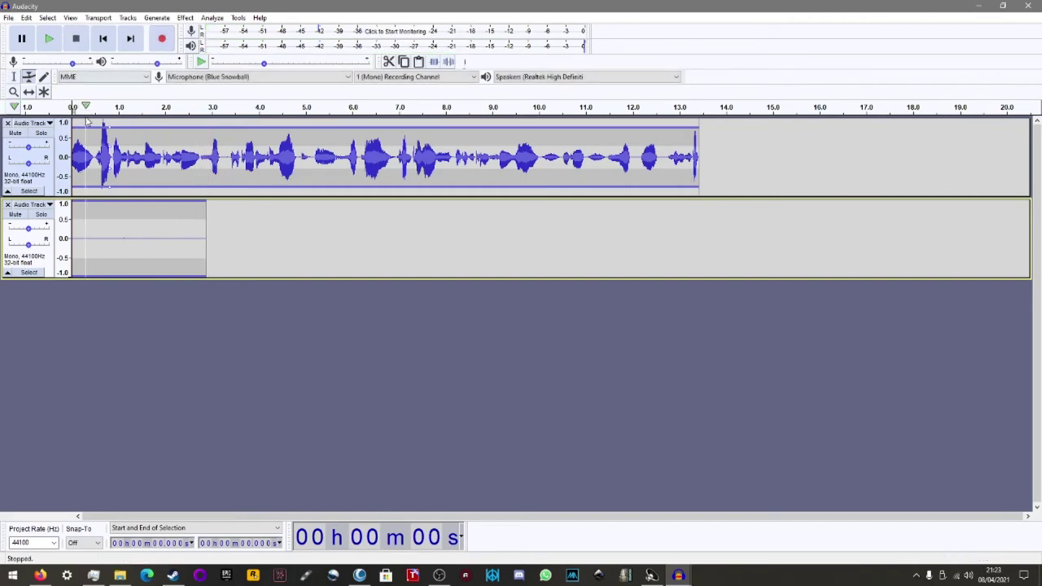
left_click(8, 204)
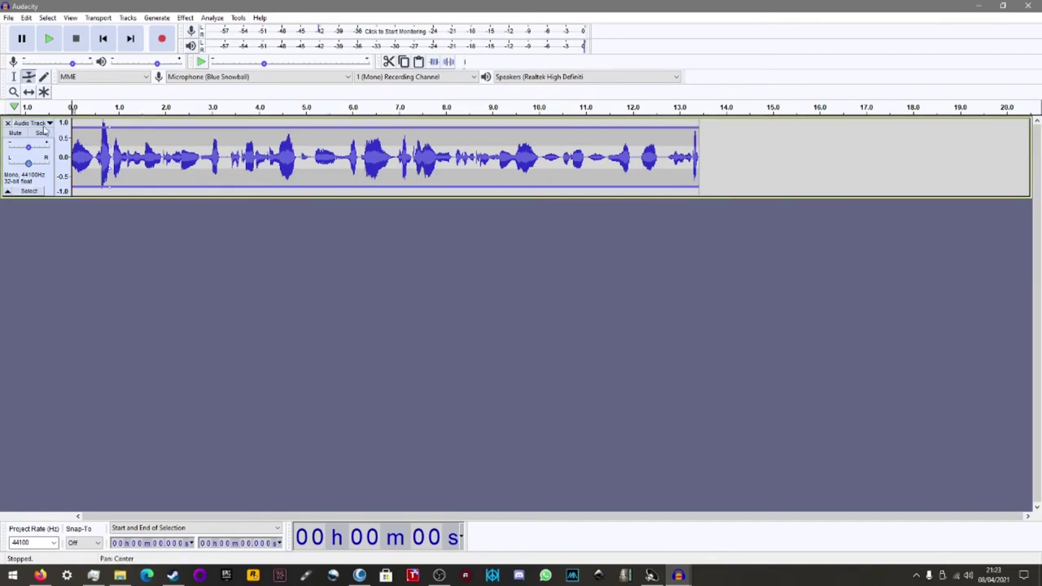
Step: Record a second voice take of about 24 seconds starting where the first clip ends, and play it back
left_click(132, 40)
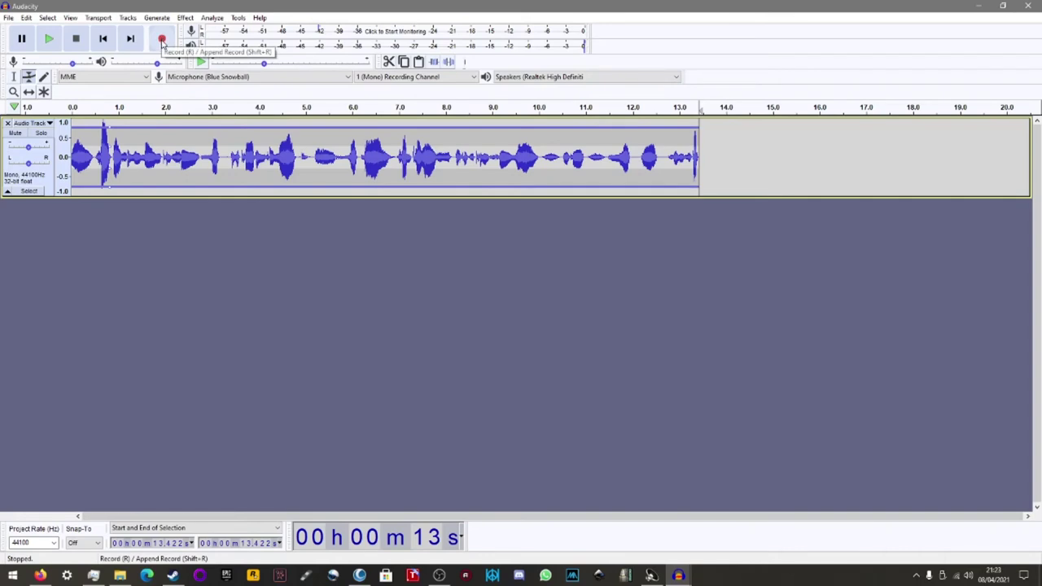
left_click(162, 39)
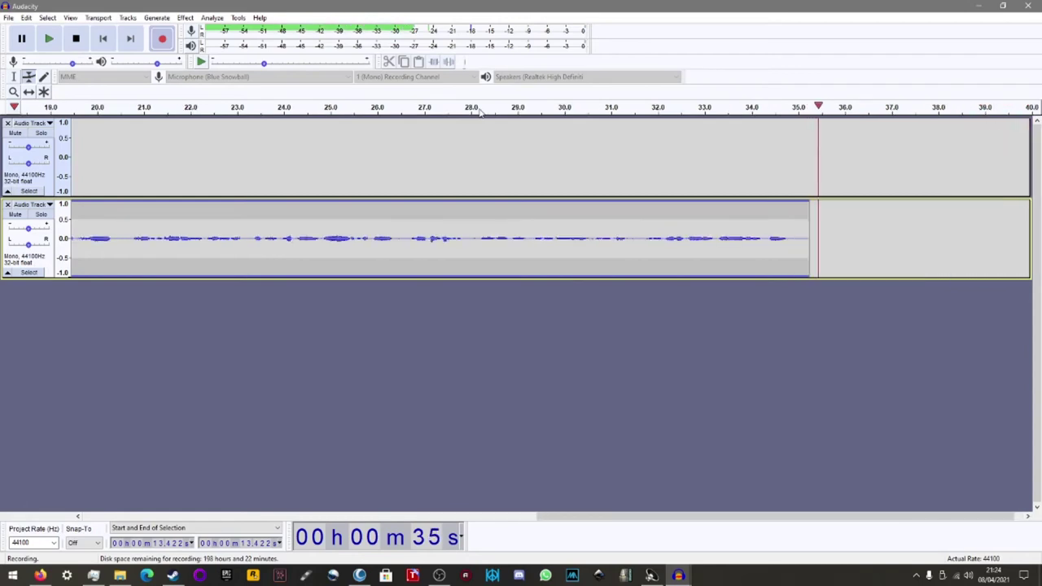
key("space")
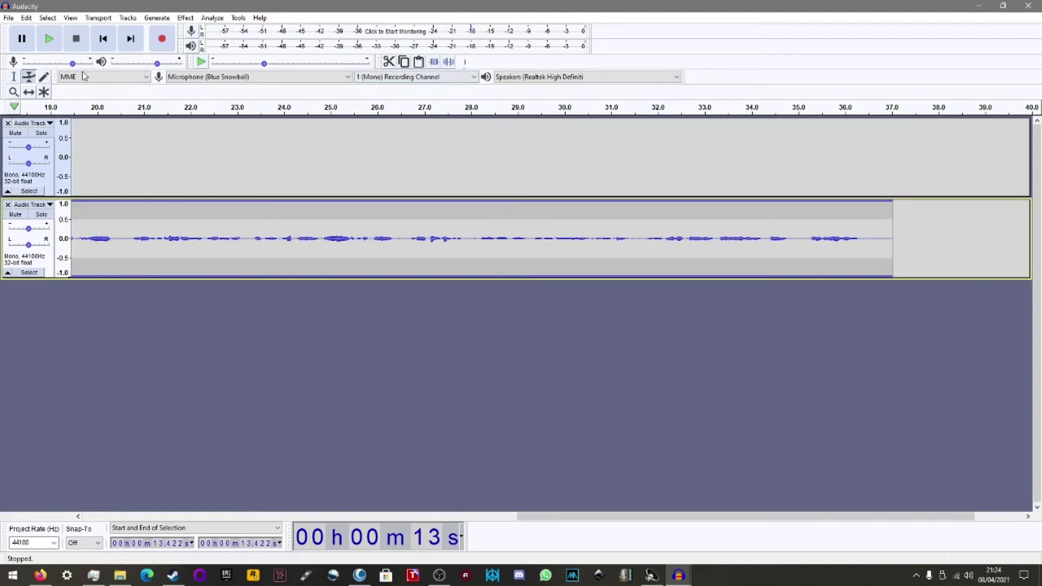
left_click(103, 38)
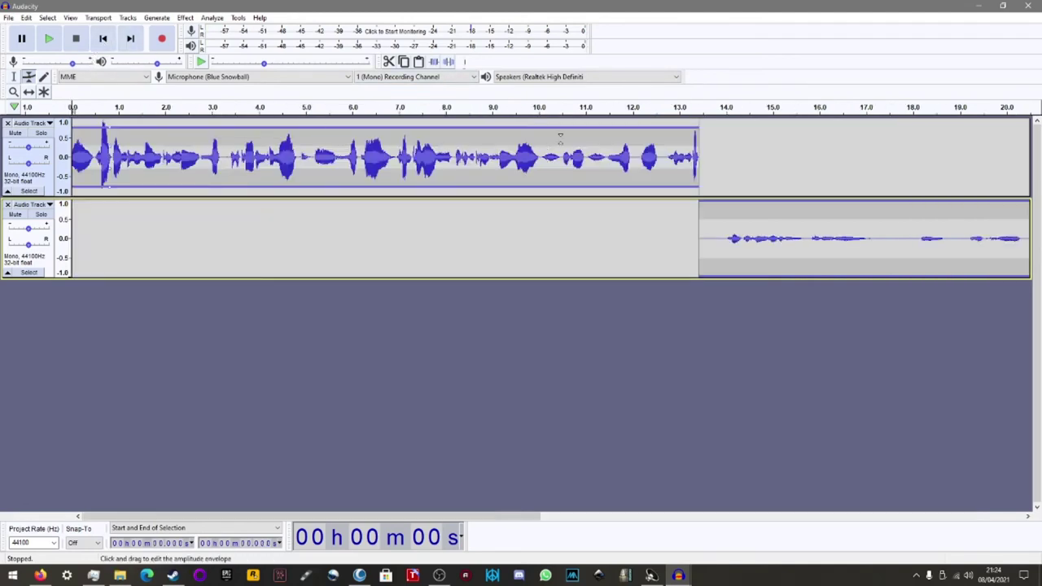
left_click(698, 118)
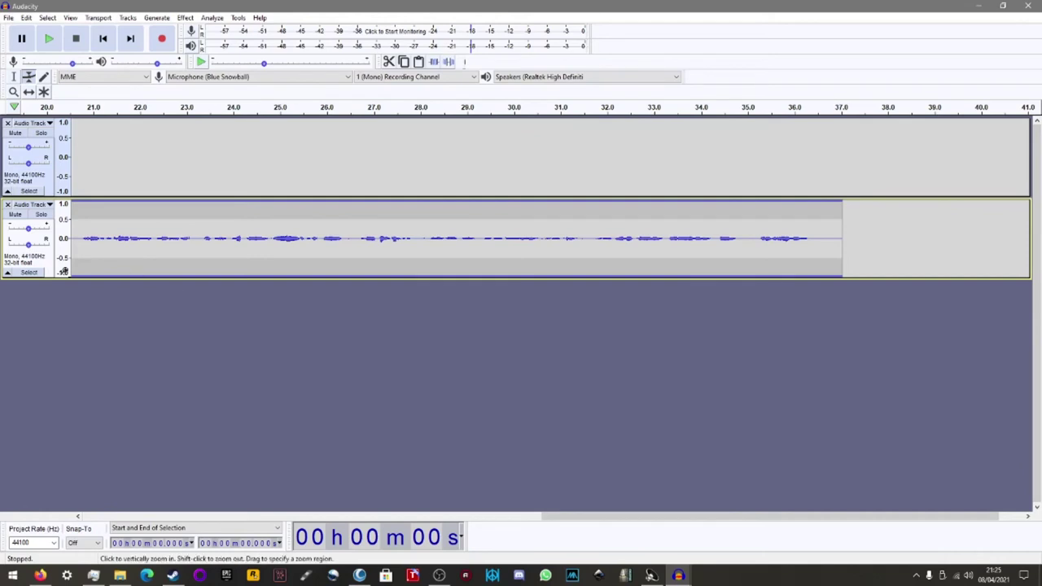
Step: Raise the gain of the second track and replay its take from where the first clip ends
mouse_move(27, 233)
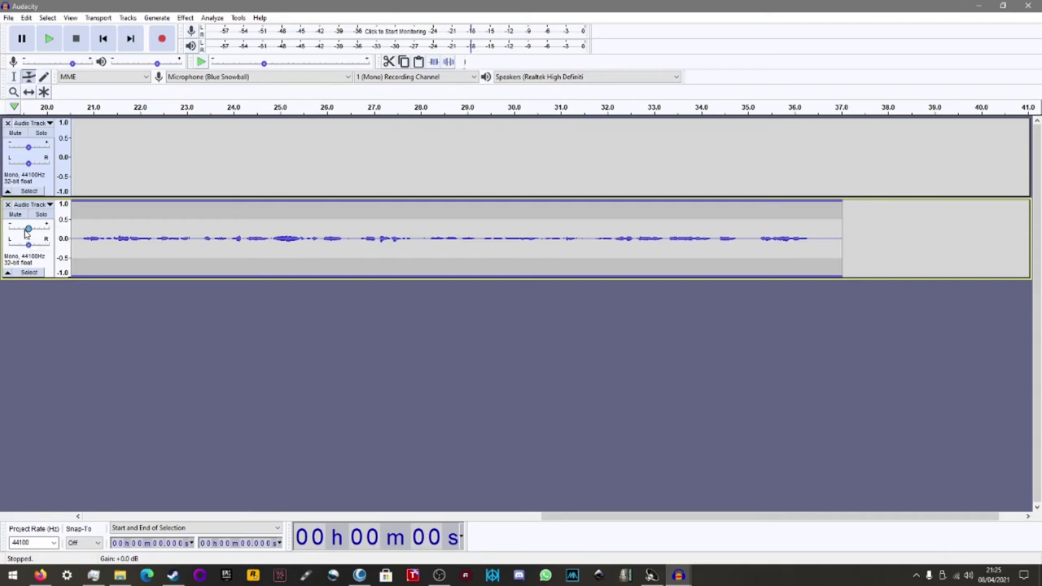
left_click_drag(27, 231, 39, 235)
left_click_drag(554, 519, 215, 479)
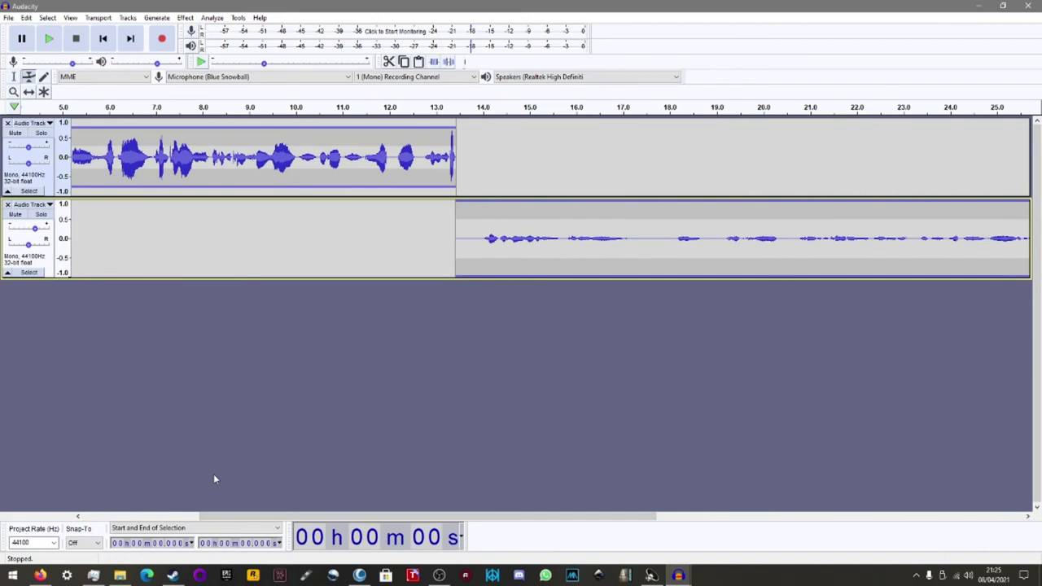
left_click(456, 107)
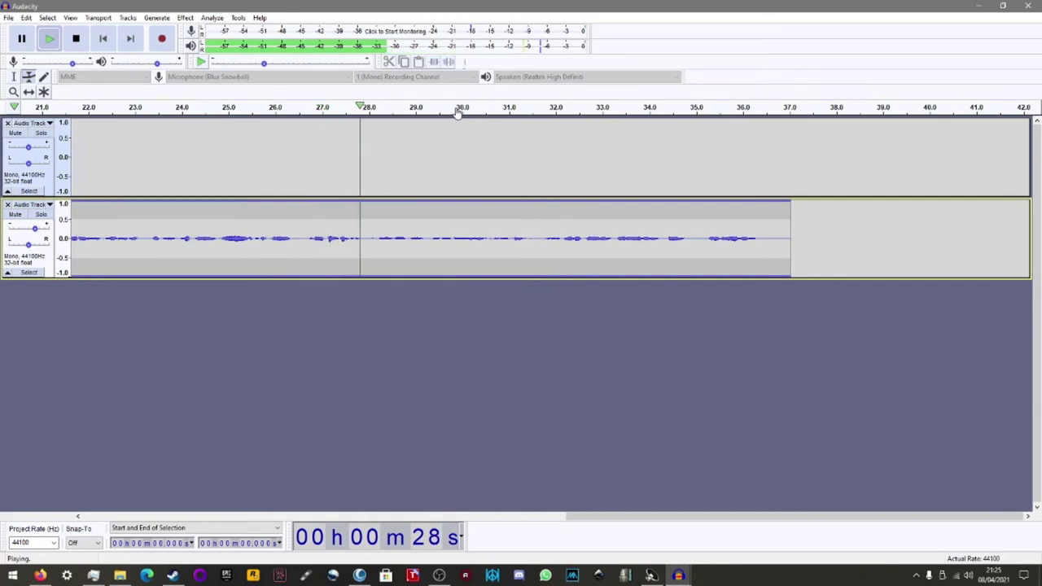
key("space")
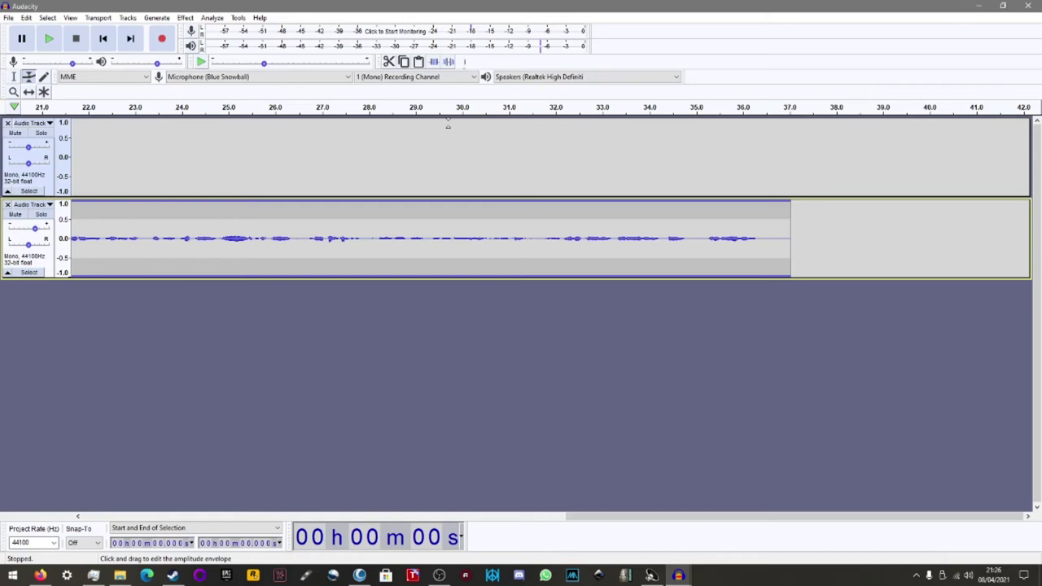
Step: Set up an MP3 export of the project to the Desktop with the file name TEST
left_click(8, 18)
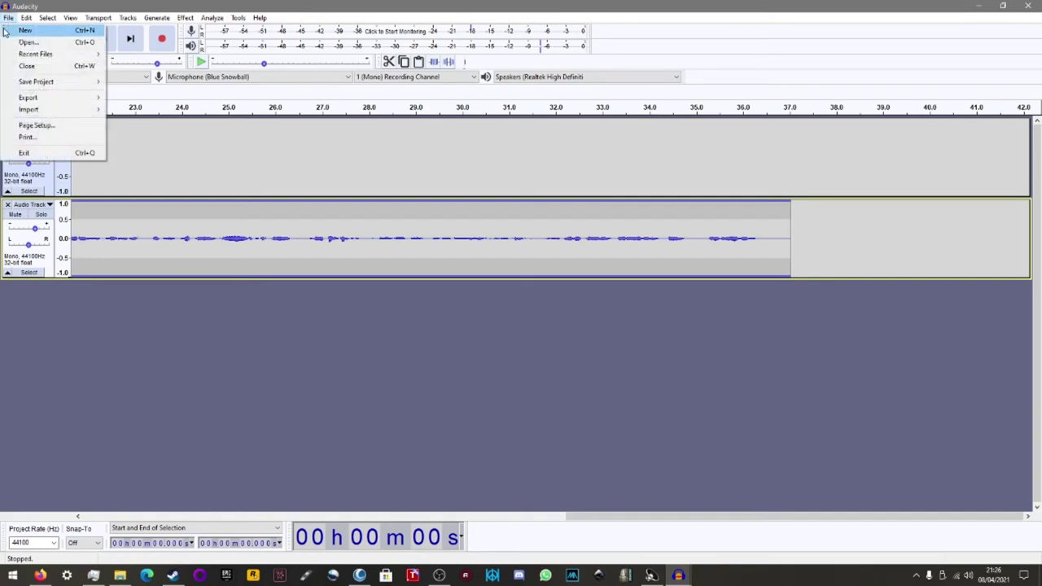
mouse_move(21, 102)
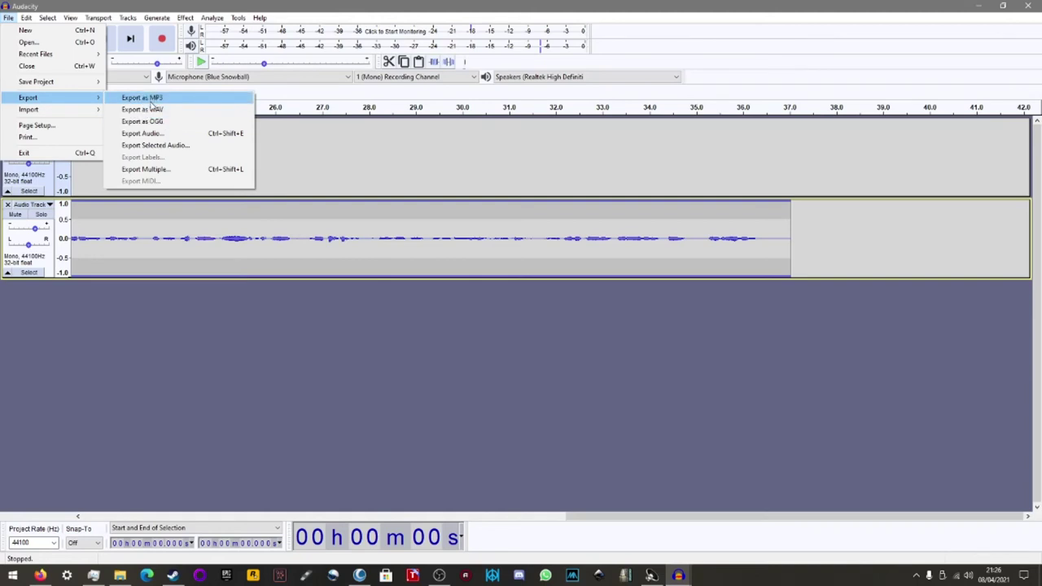
left_click(152, 97)
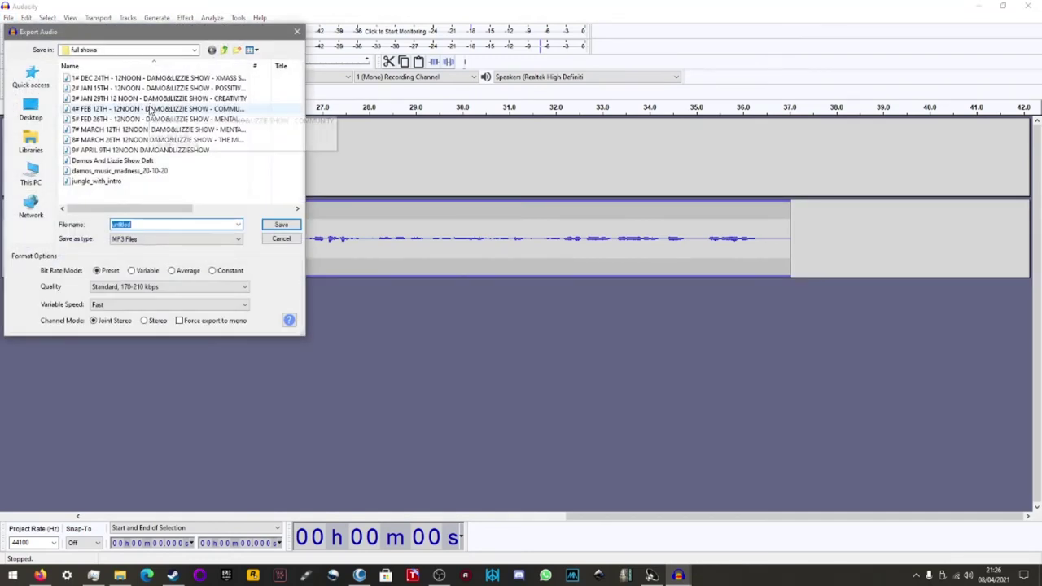
left_click(31, 106)
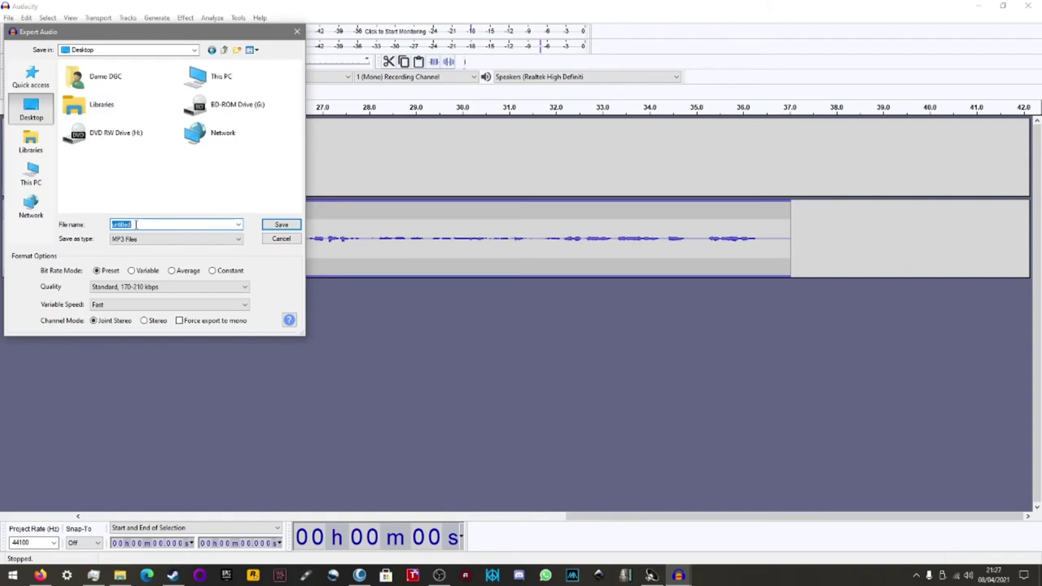
type("TEST")
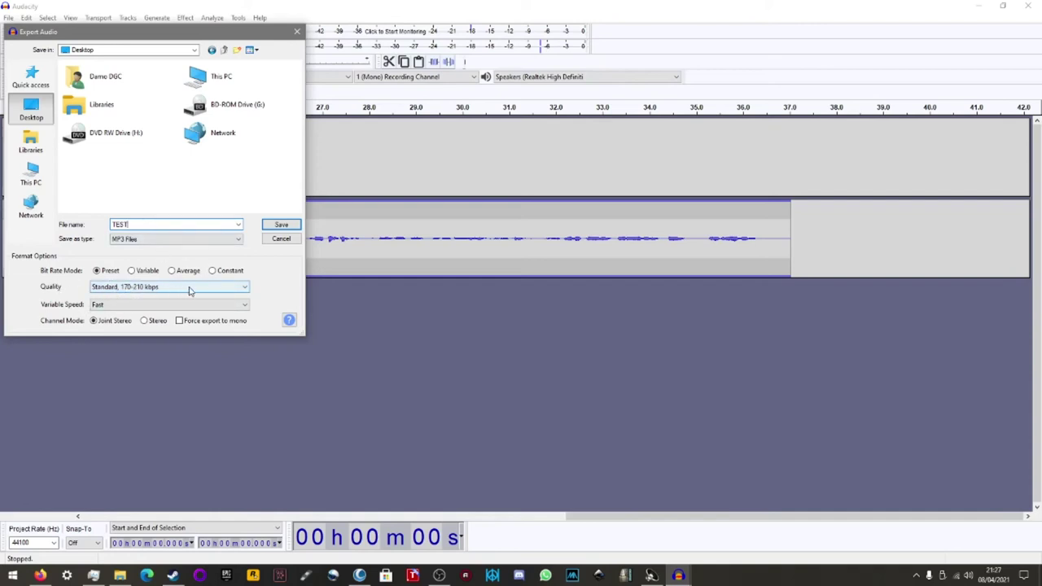
left_click(135, 288)
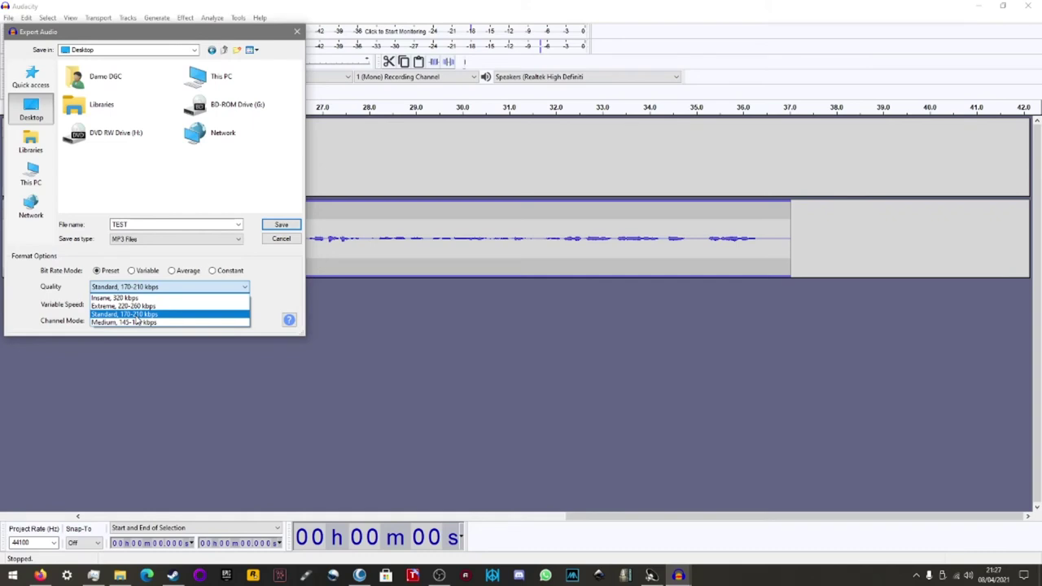
left_click(139, 316)
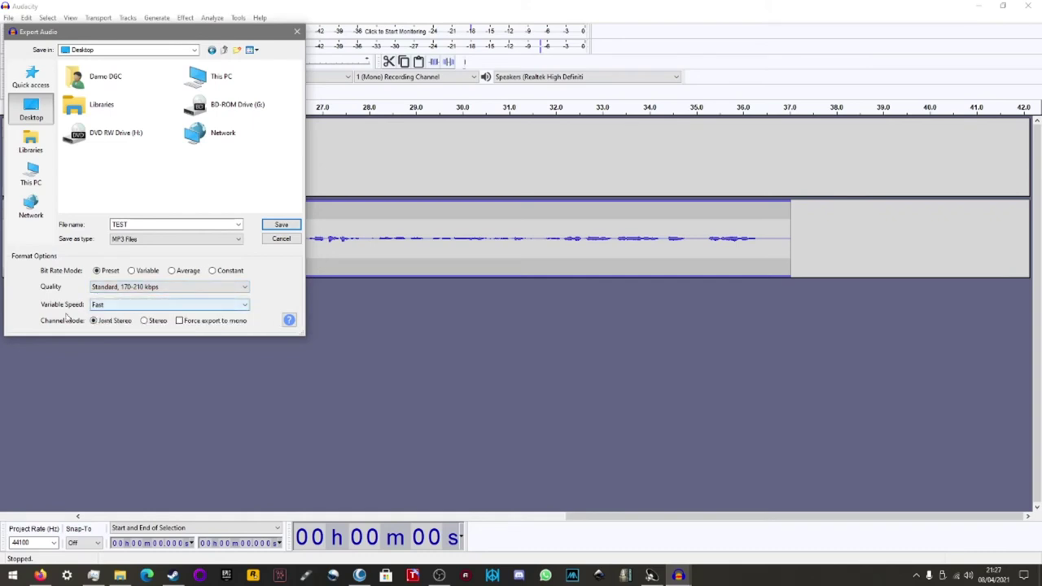
left_click(134, 306)
left_click(135, 312)
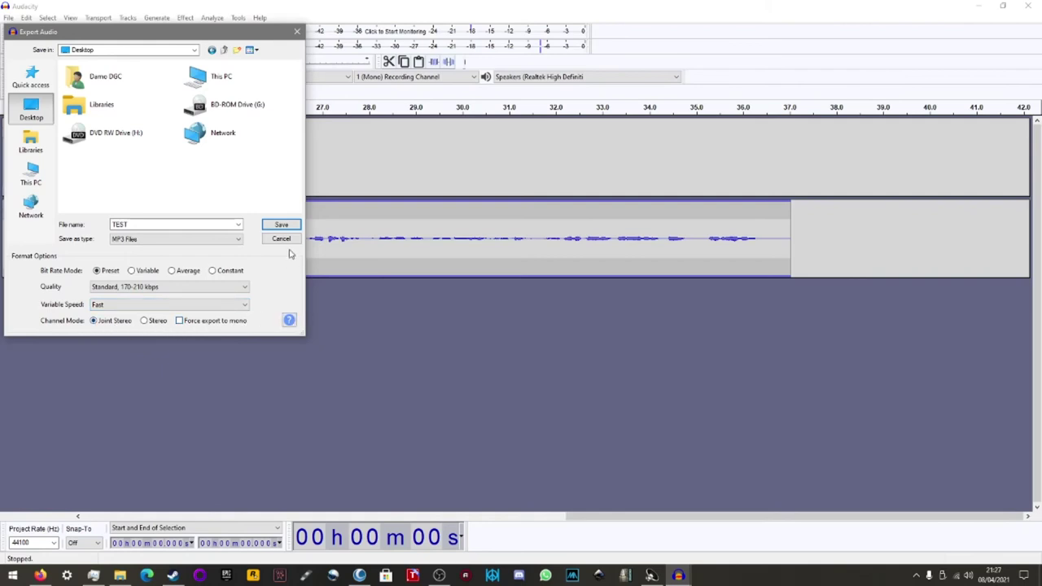
left_click(282, 226)
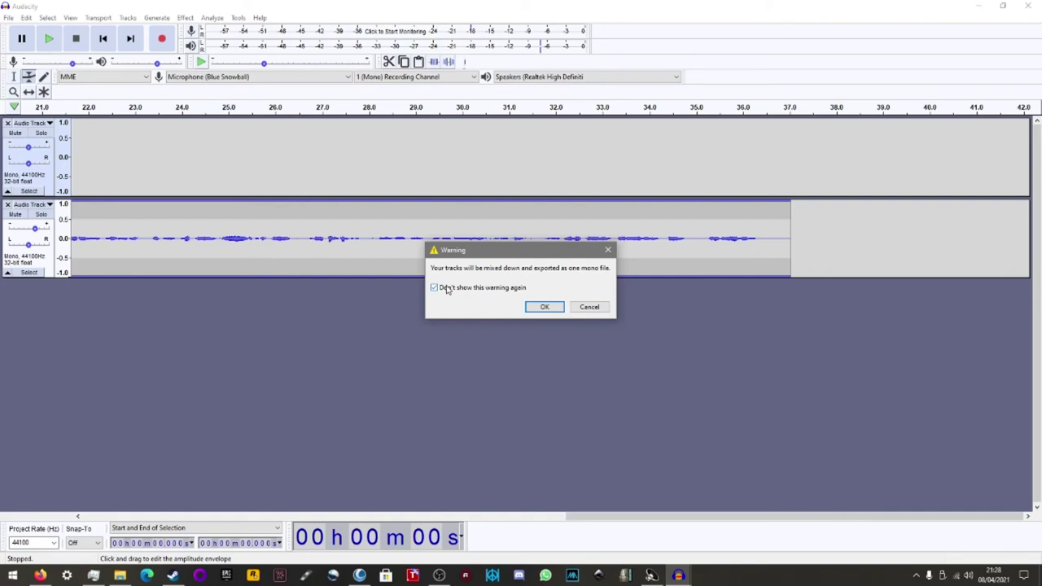
left_click(547, 310)
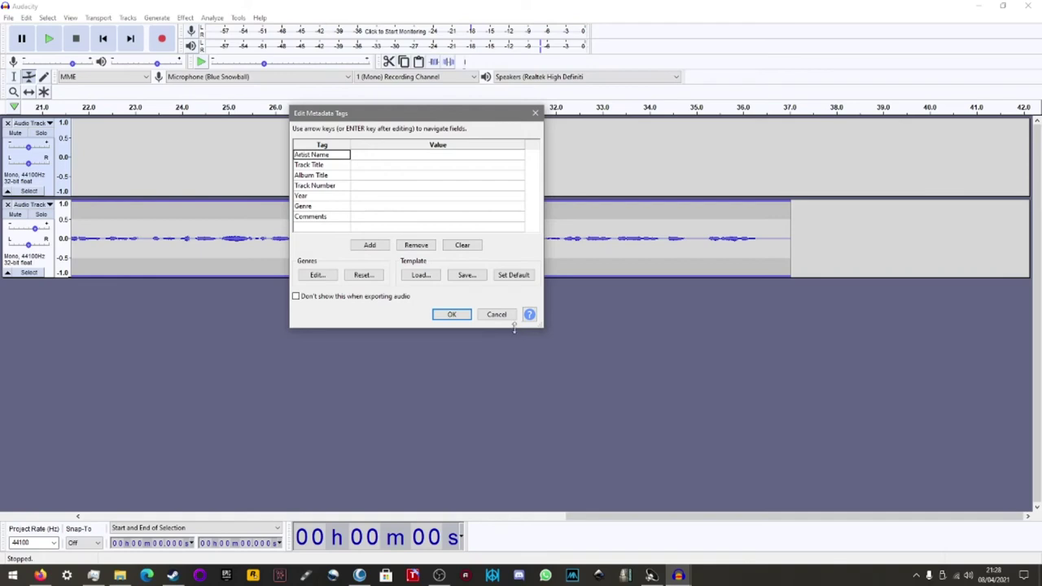
left_click(509, 317)
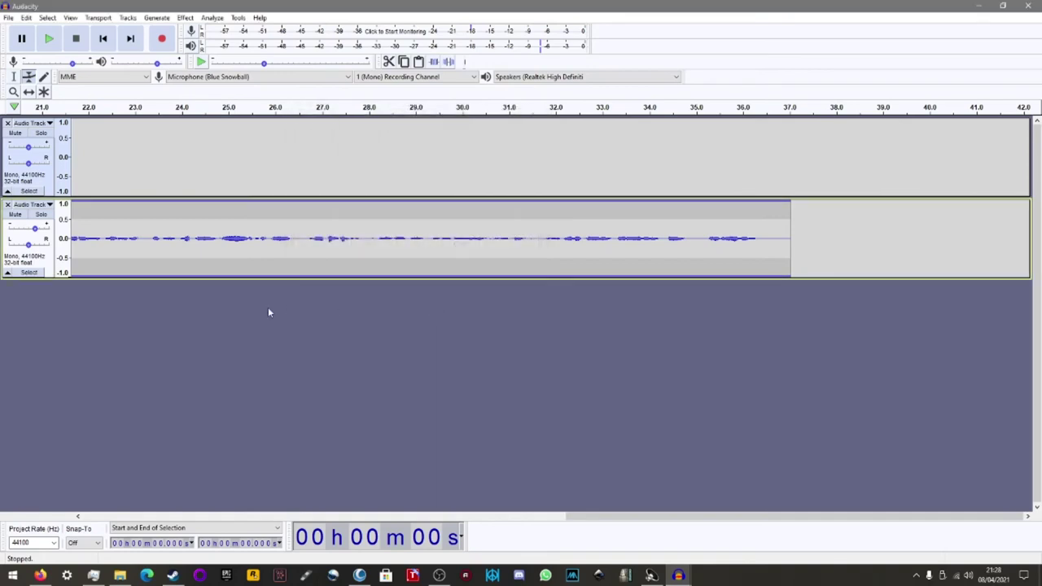
Step: Export the project as an MP3 named test to the Desktop, leaving the metadata tags empty
left_click(9, 17)
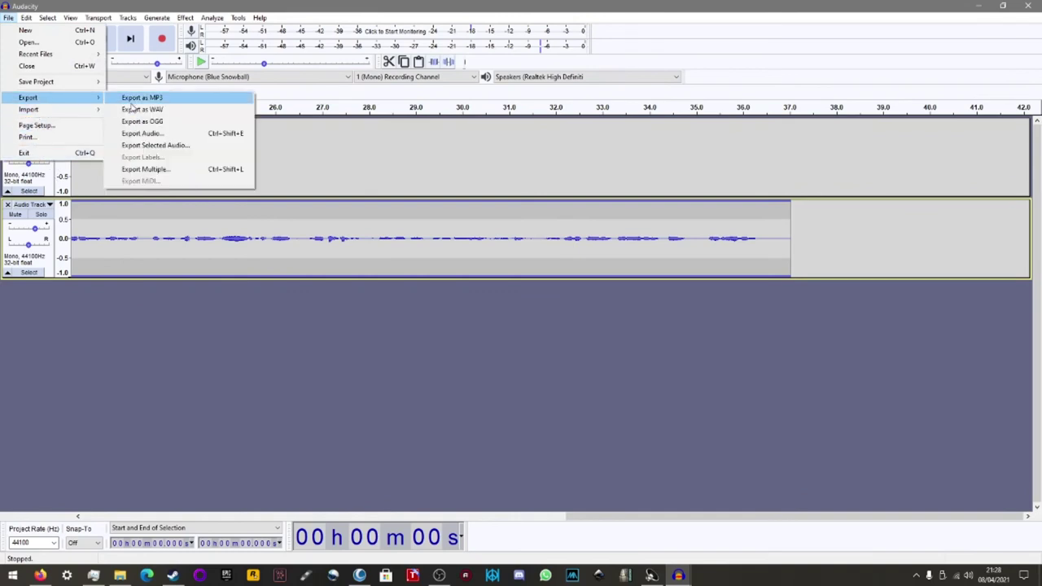
left_click(255, 221)
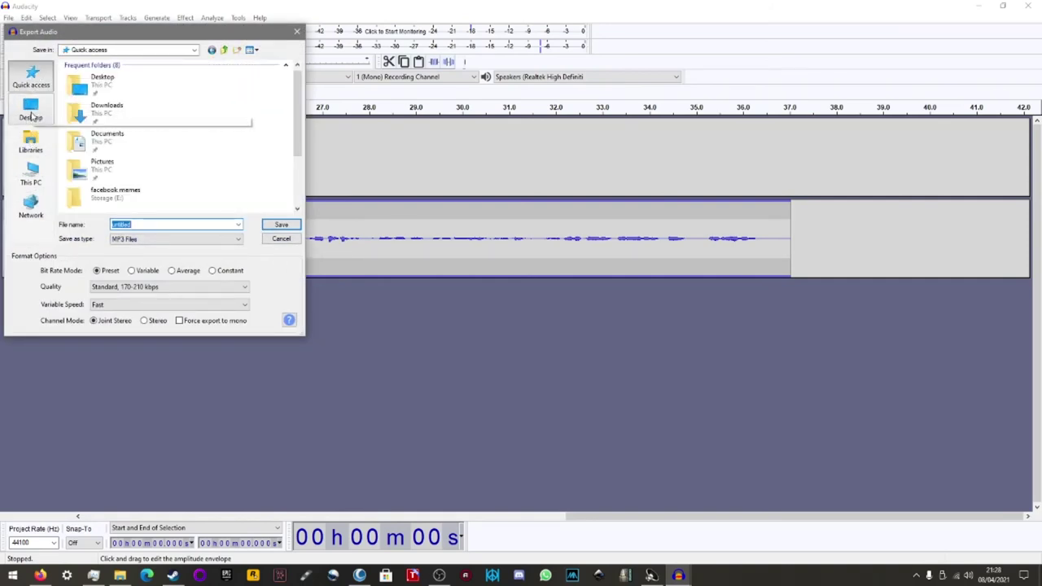
left_click(30, 108)
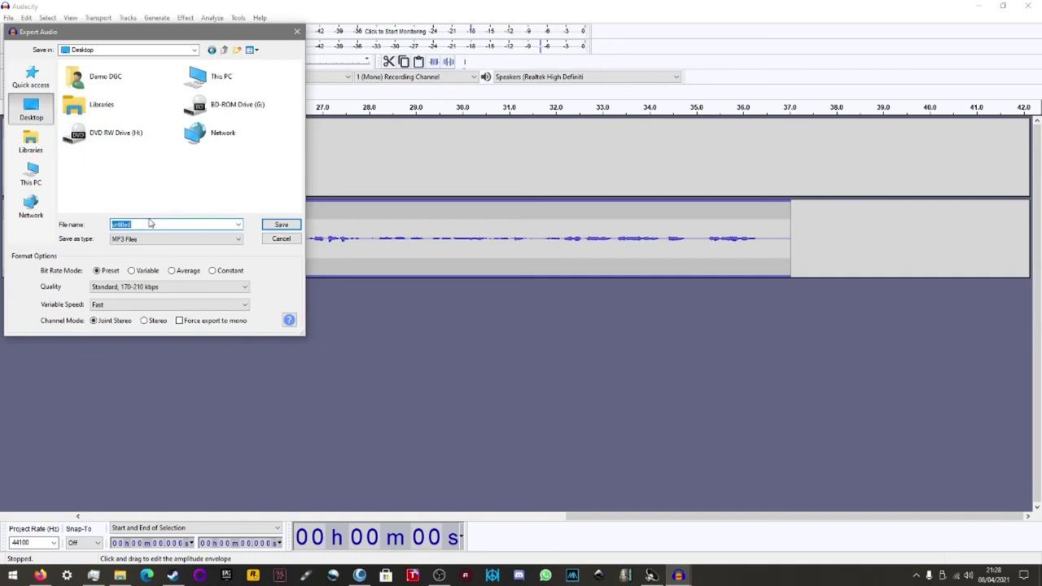
type("test")
left_click(277, 227)
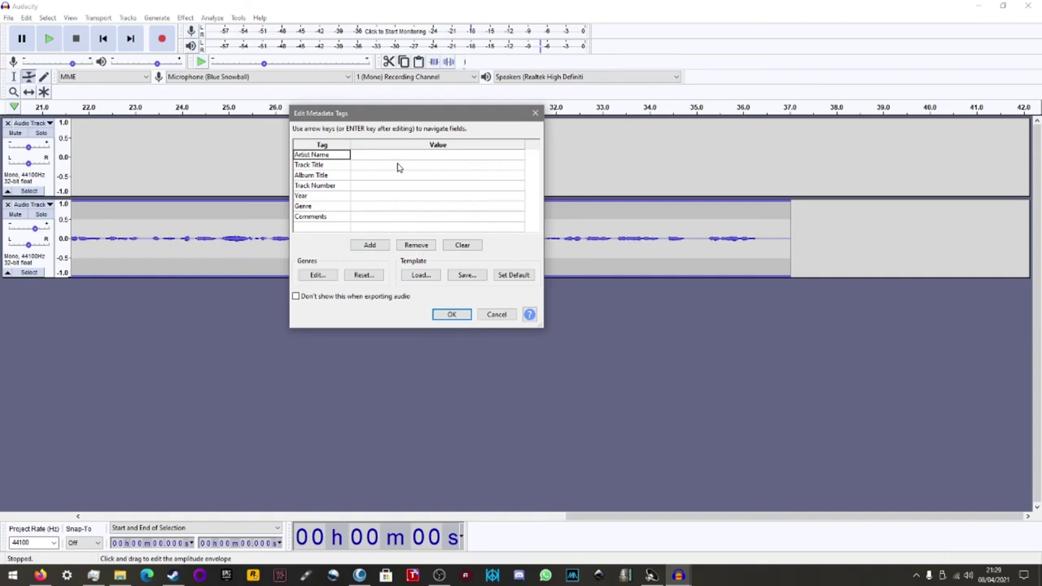
left_click(451, 316)
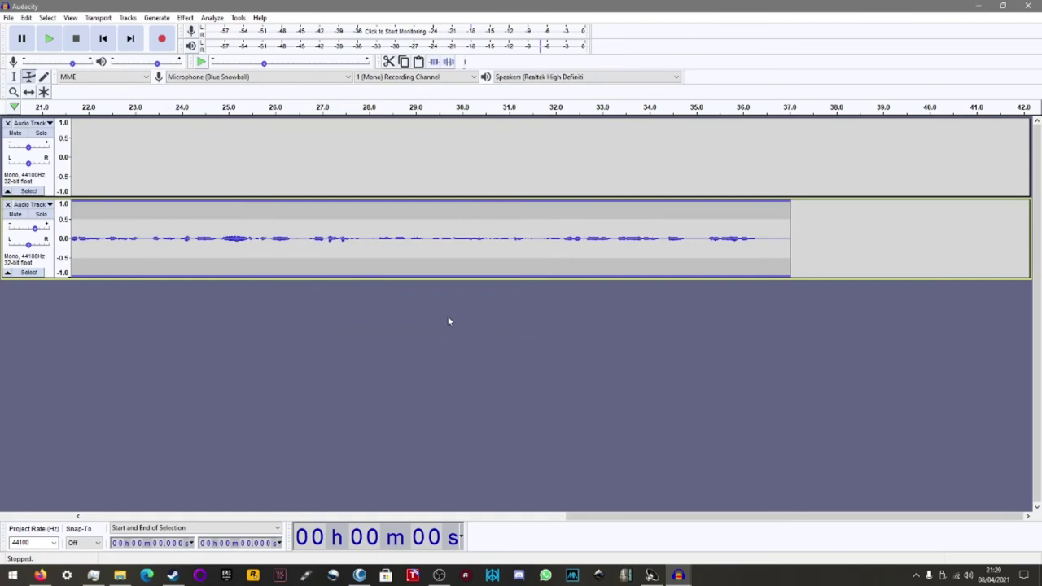
Step: Minimize the open project windows and play the exported test file from the desktop, pausing and resuming it before pausing it again
left_click(976, 8)
left_click(976, 9)
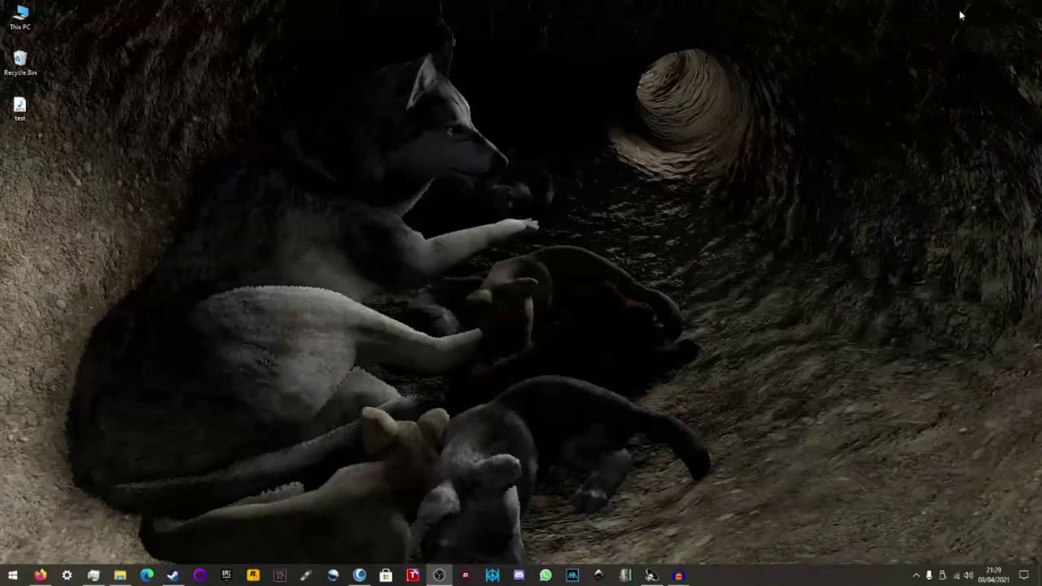
double_click(18, 113)
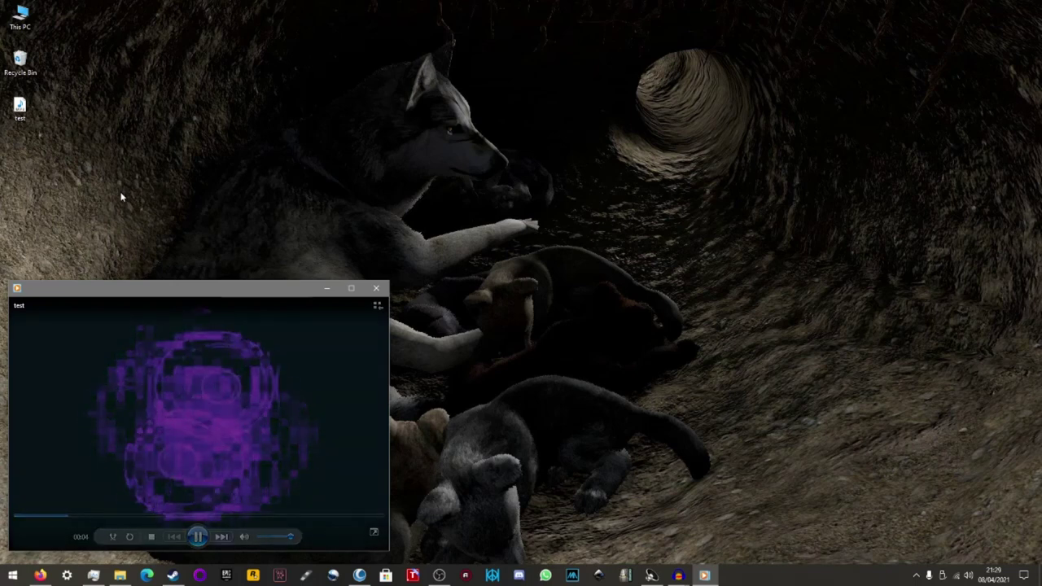
mouse_move(201, 505)
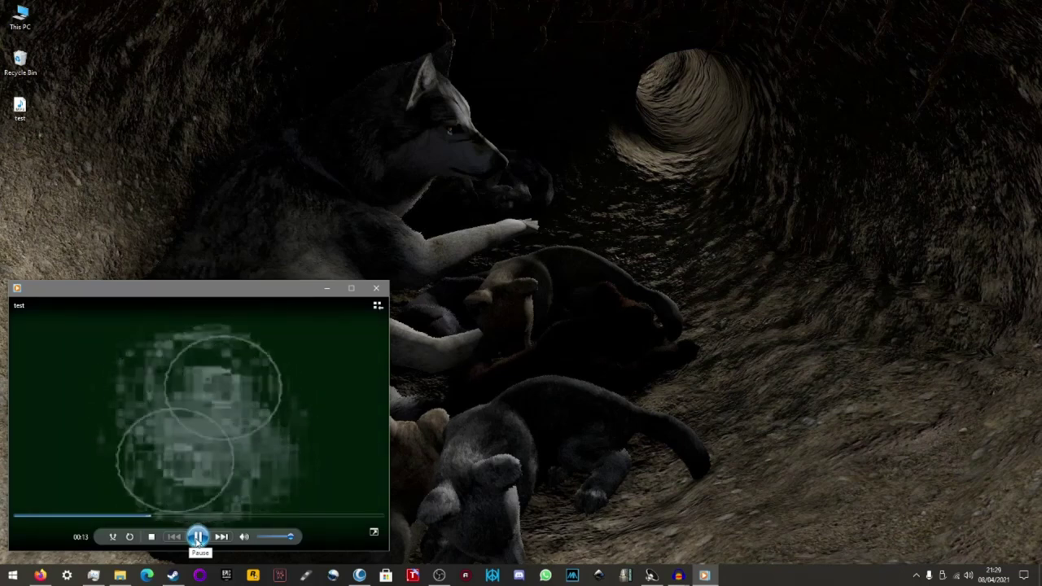
left_click(198, 537)
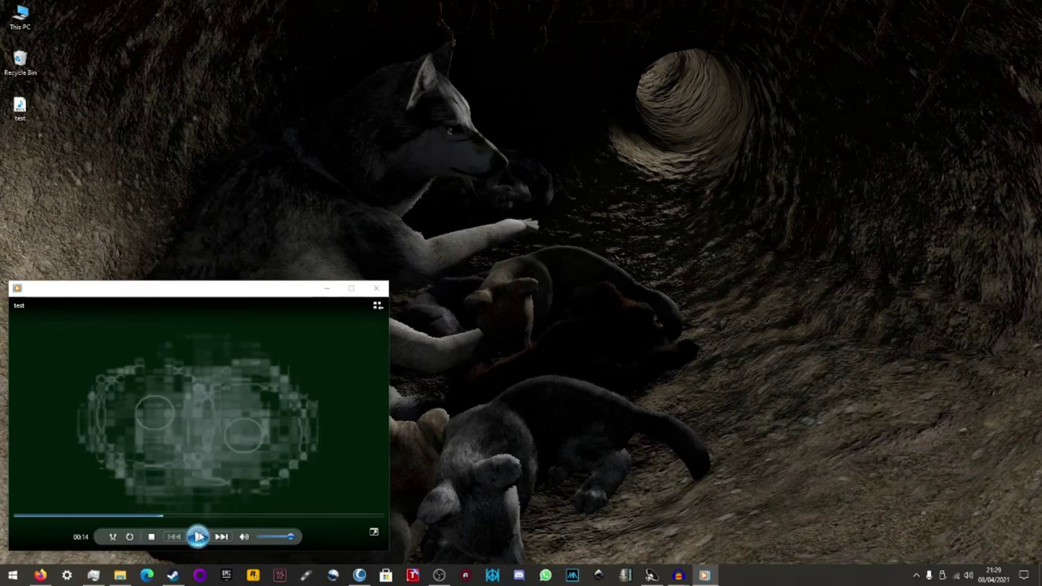
left_click(198, 537)
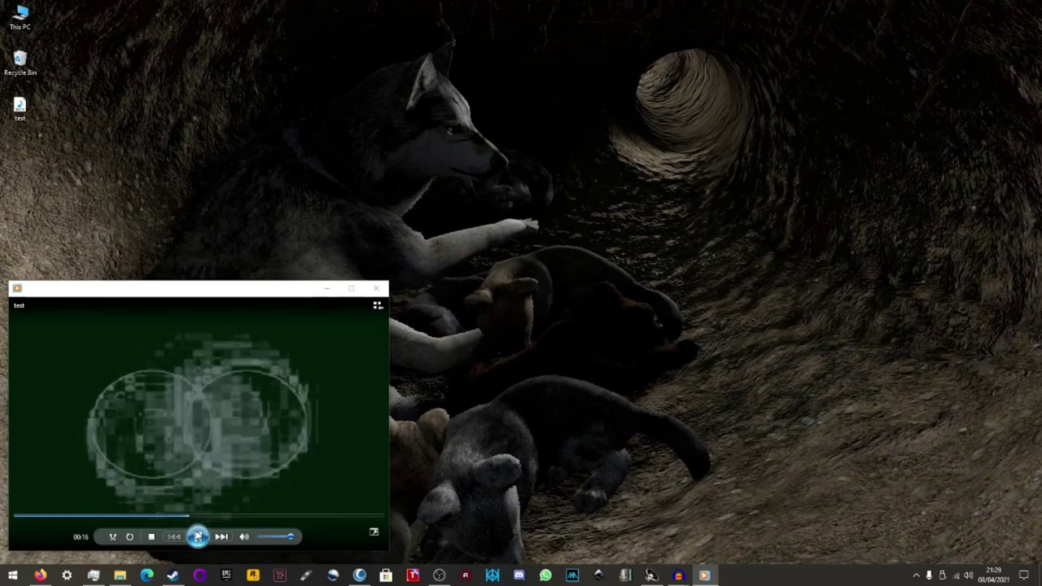
left_click(198, 536)
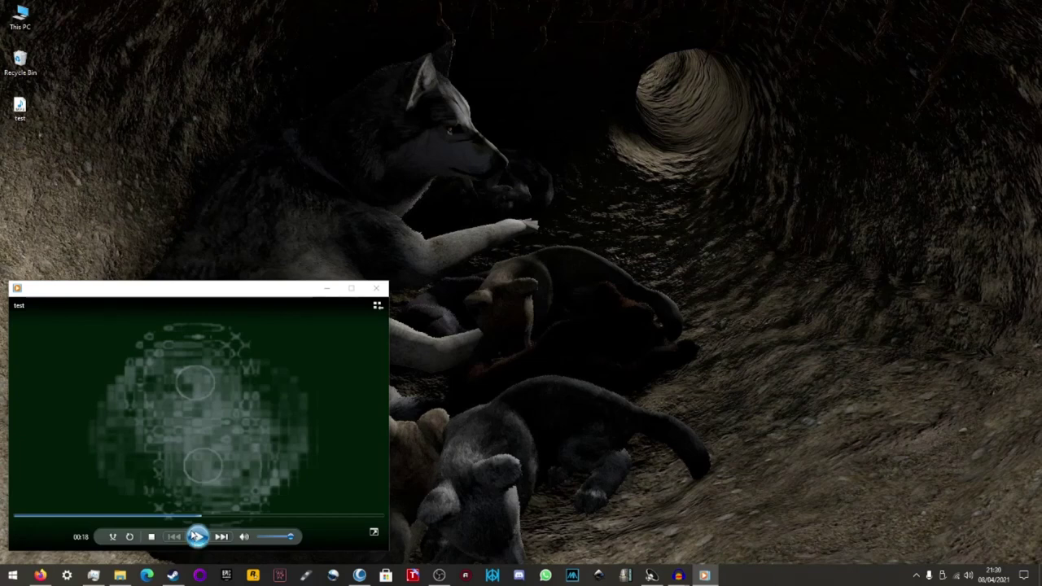
Step: Switch back to the untitled Audacity project and bring up the April 9th 12 noon show project
mouse_move(678, 574)
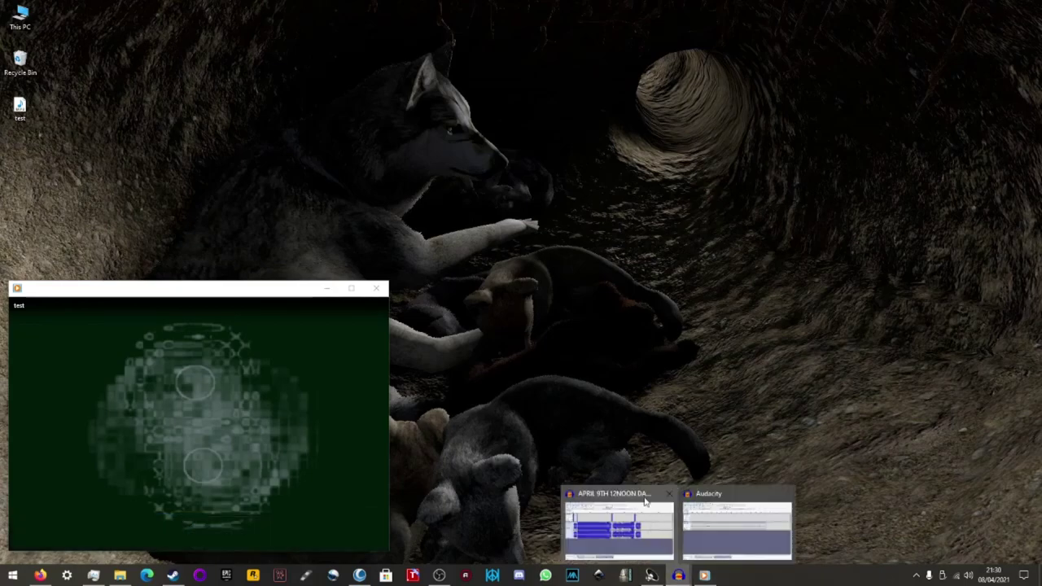
left_click(708, 523)
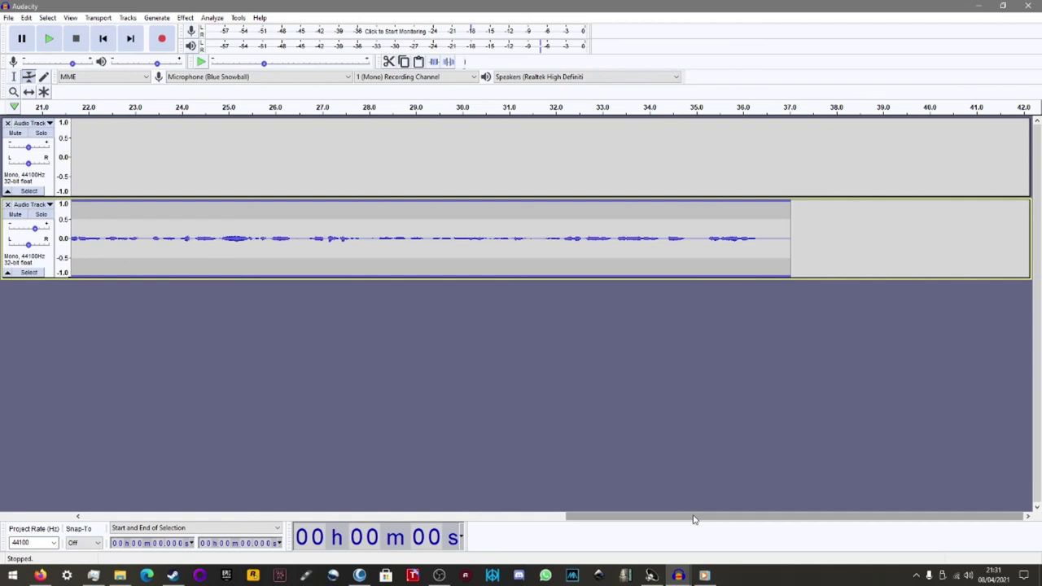
mouse_move(678, 575)
left_click(613, 529)
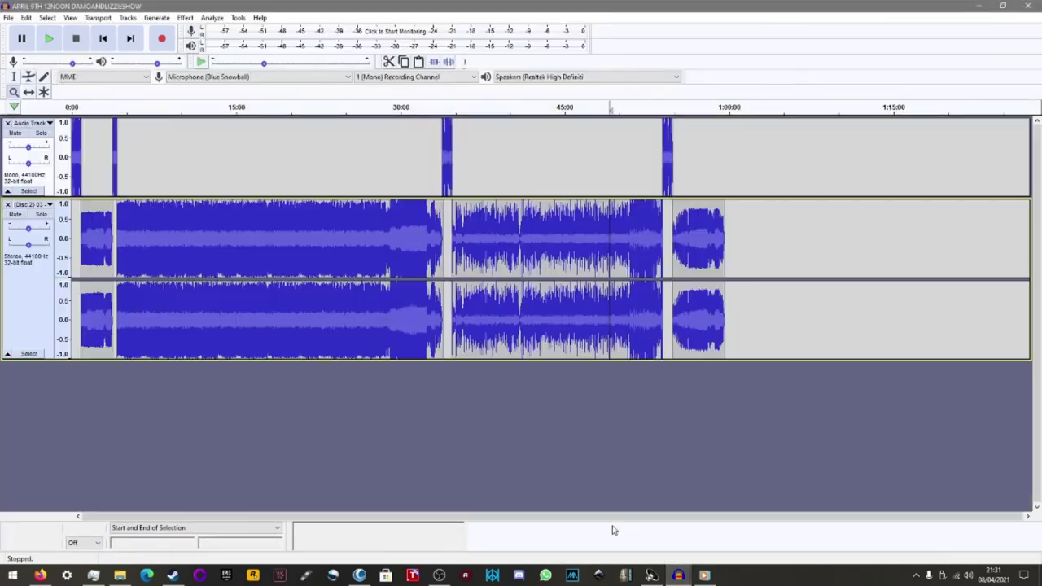